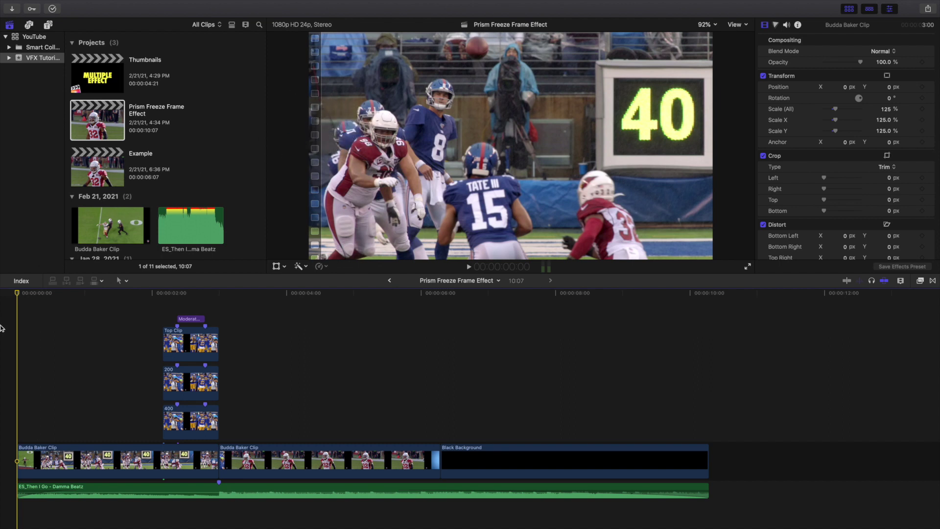
# Step: Play back the Prism Freeze Frame Effect project to preview the freeze-frame transition between the two football clips
pyautogui.press('space')
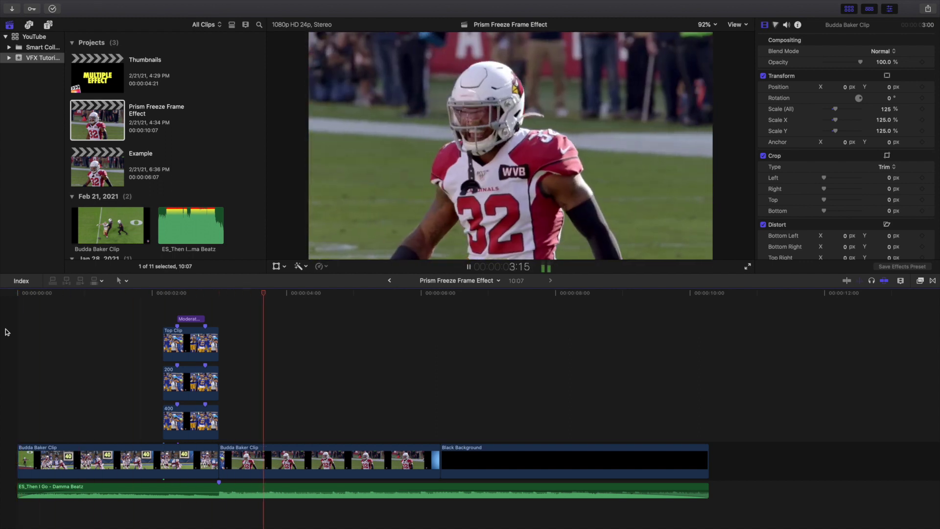
pyautogui.press('space')
pyautogui.click(100, 351)
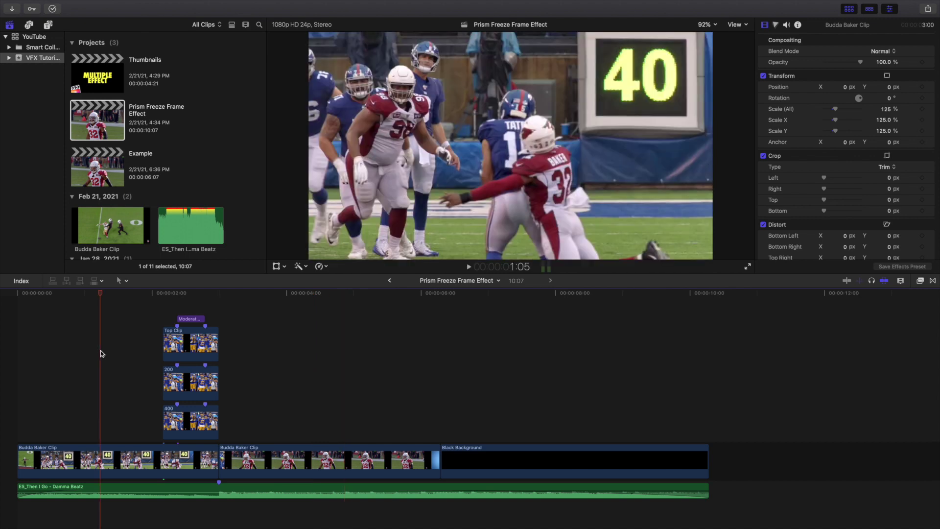
pyautogui.press('space')
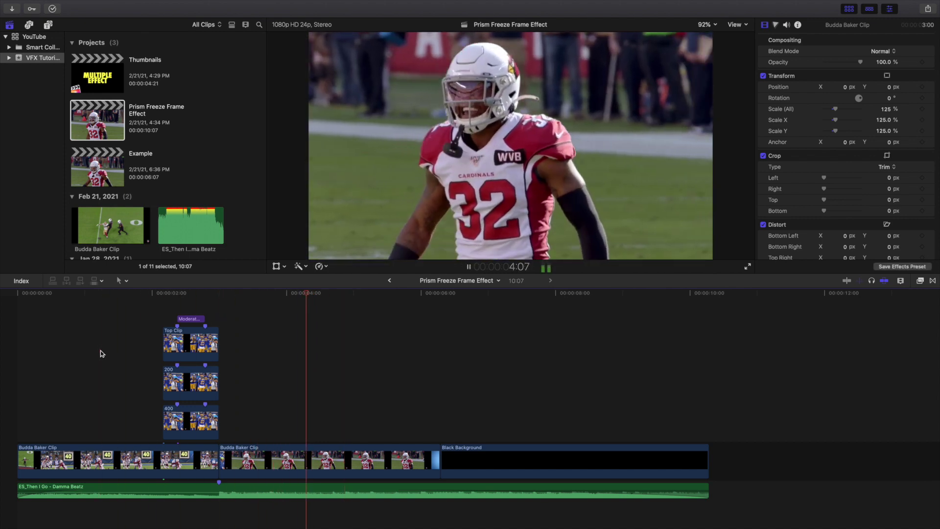
pyautogui.press('space')
pyautogui.press('Home')
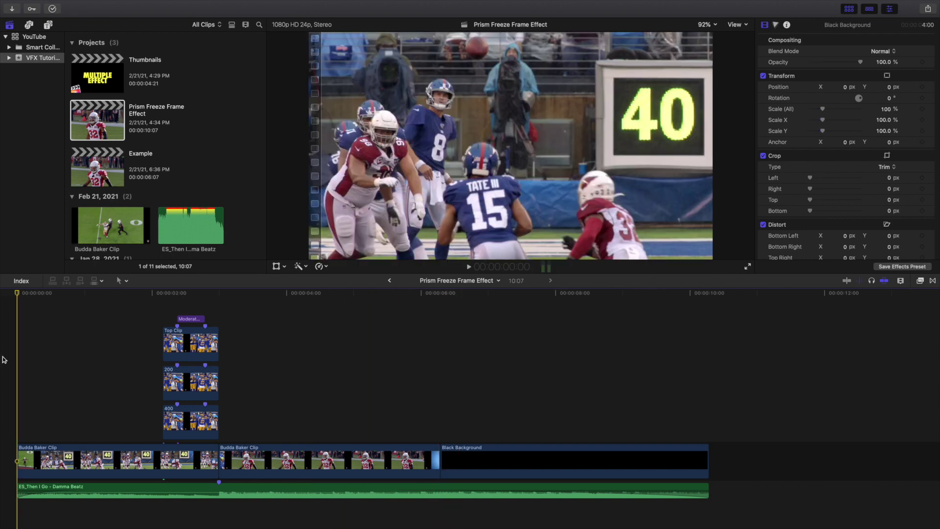
# Step: Open the Example project and park the playhead on the first frame of the 2nd Clip at 3:00
pyautogui.doubleClick(112, 175)
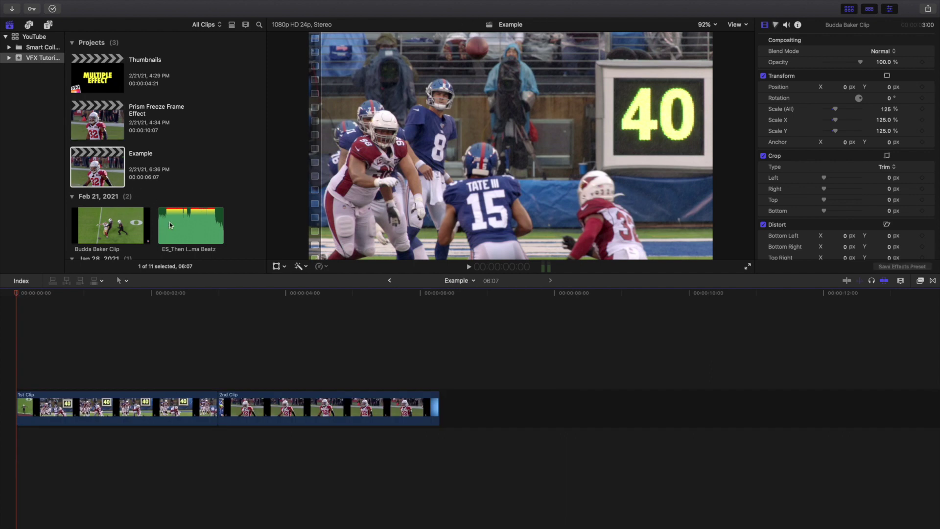
pyautogui.click(216, 340)
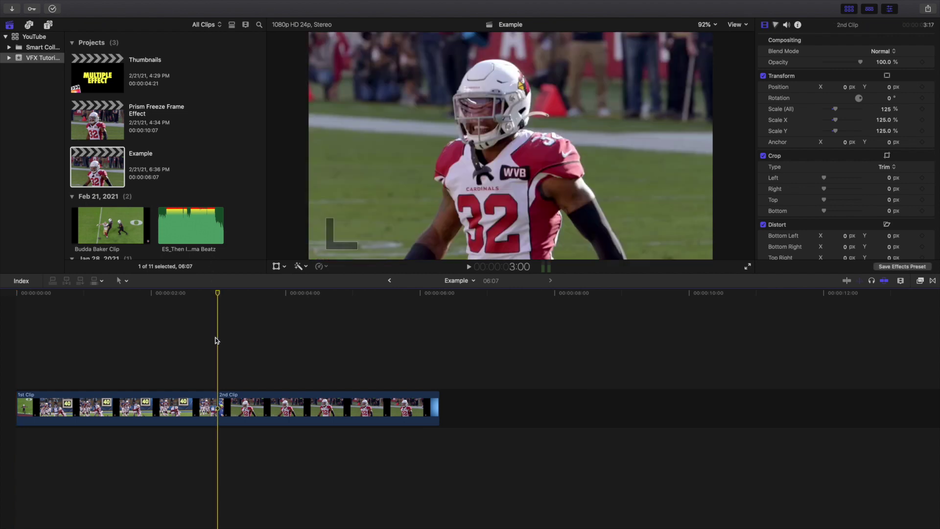
pyautogui.press('super+equal')
pyautogui.press('super+equal')
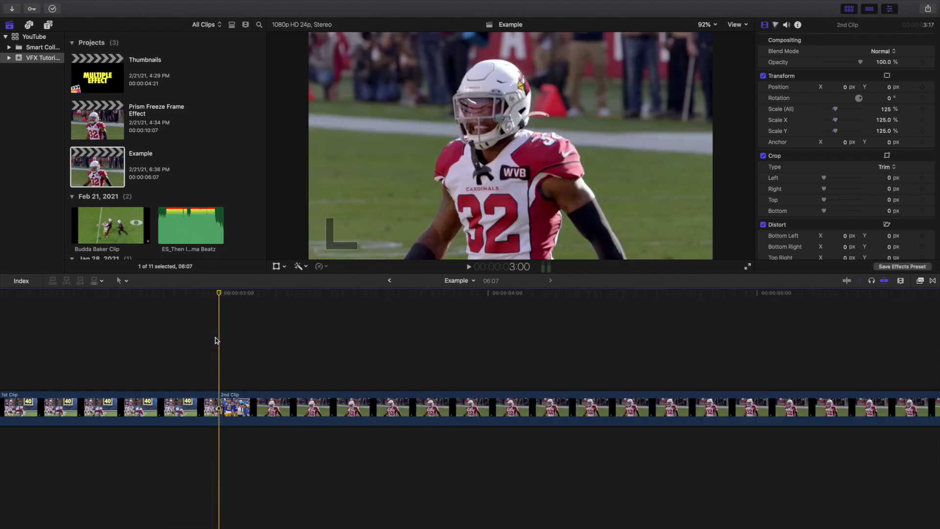
pyautogui.press('Left')
pyautogui.press('Right')
pyautogui.press('Right')
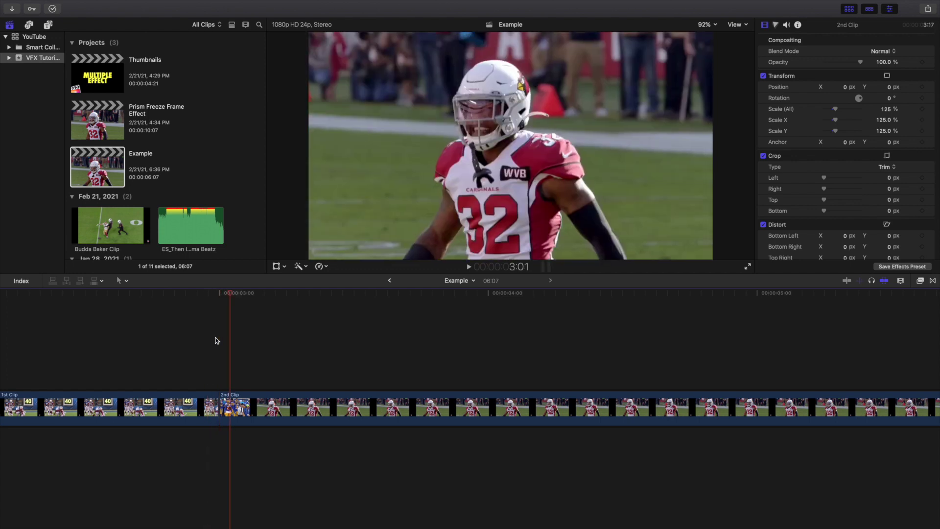
pyautogui.press('Left')
# Step: Add a Hold to the 2nd Clip at its first frame
pyautogui.click(246, 399)
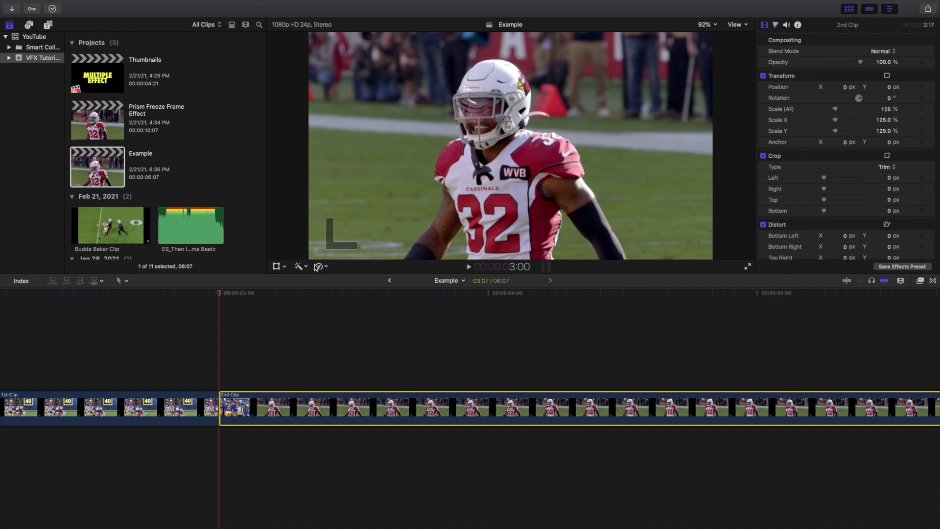
pyautogui.click(327, 268)
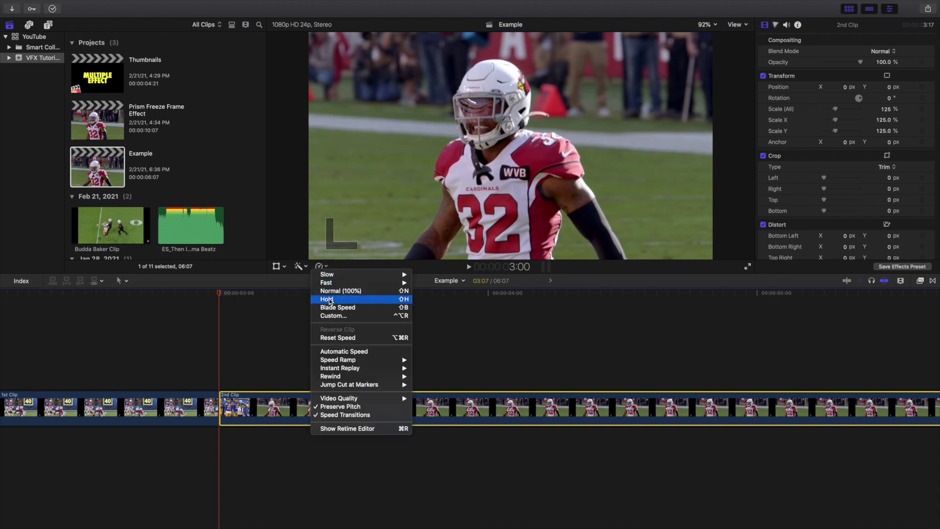
pyautogui.click(327, 299)
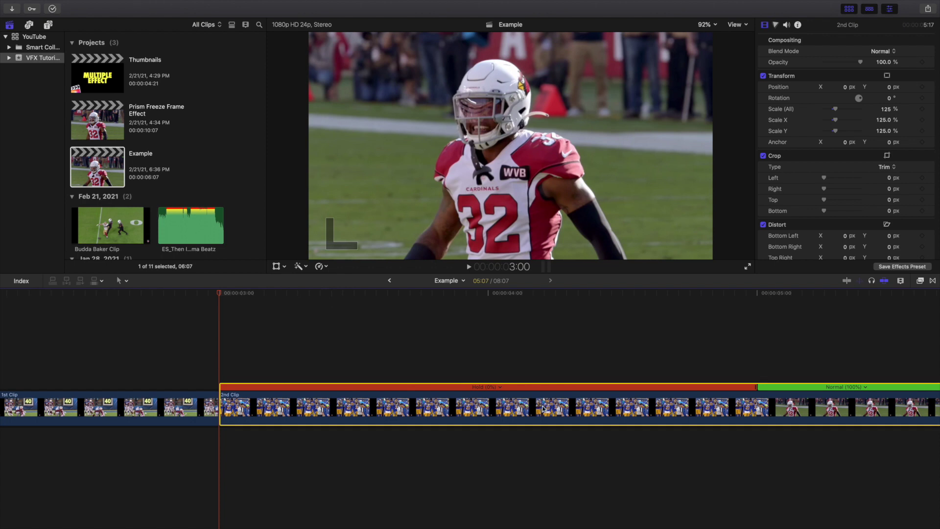
# Step: Split the 2nd Clip at 5:00 where the hold segment ends, and show the retime editor on the remaining normal-speed part
pyautogui.hscroll(5, 637, 409)
pyautogui.click(596, 371)
pyautogui.press('super+equal')
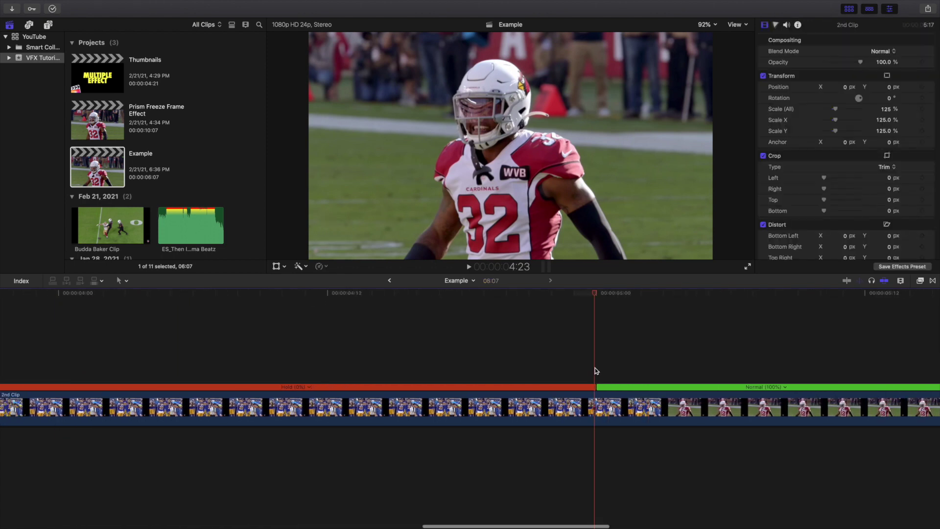
pyautogui.press('Right')
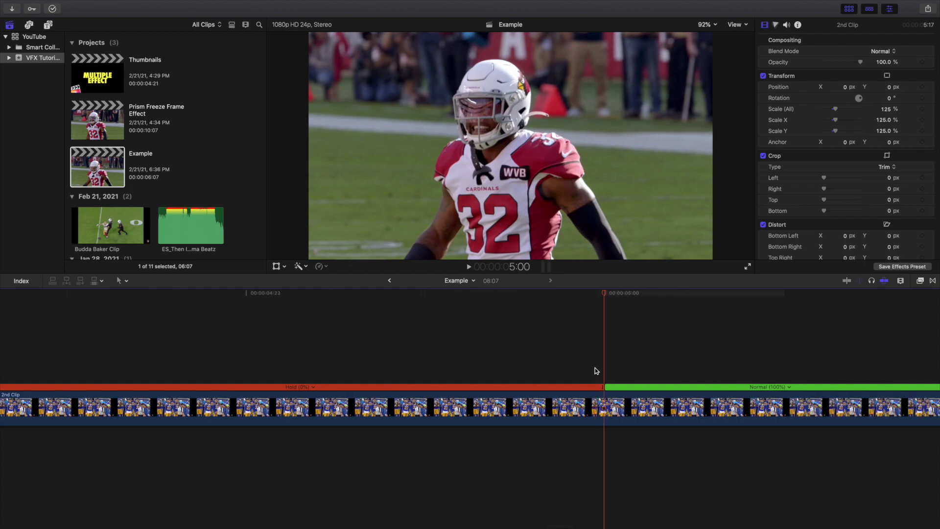
pyautogui.click(605, 415)
pyautogui.press('super+b')
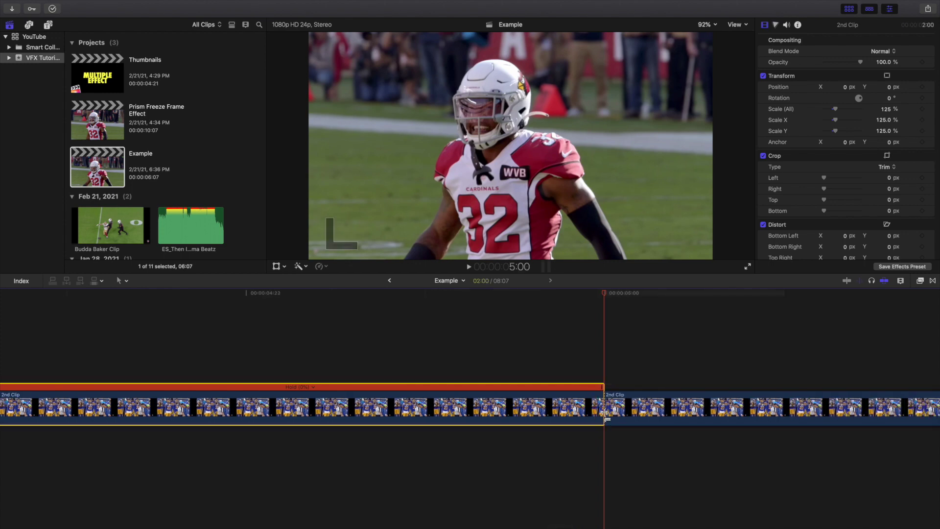
pyautogui.click(611, 412)
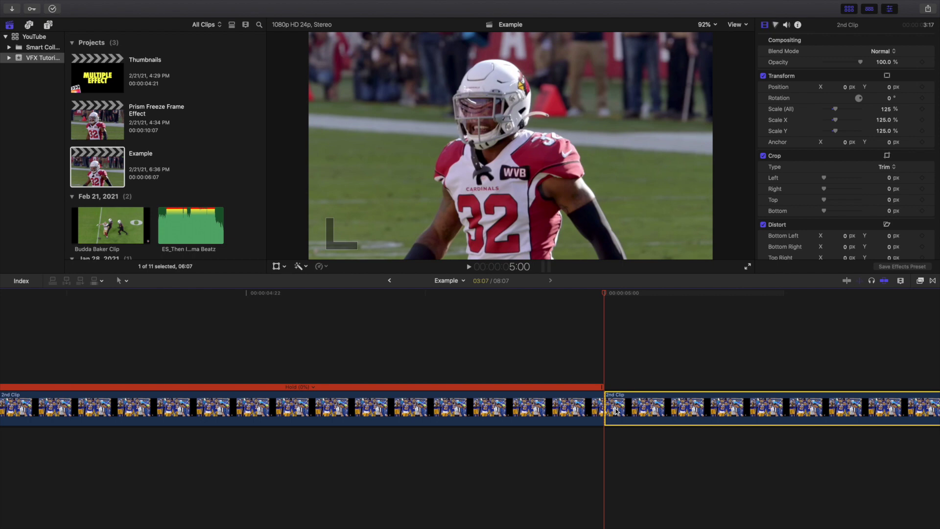
pyautogui.press('super+r')
# Step: Move the hold segment above the 1st Clip and shorten it to 20 frames so it ends where the 2nd Clip begins
pyautogui.press('super+minus')
pyautogui.press('super+minus')
pyautogui.press('super+minus')
pyautogui.press('super+minus')
pyautogui.press('super+minus')
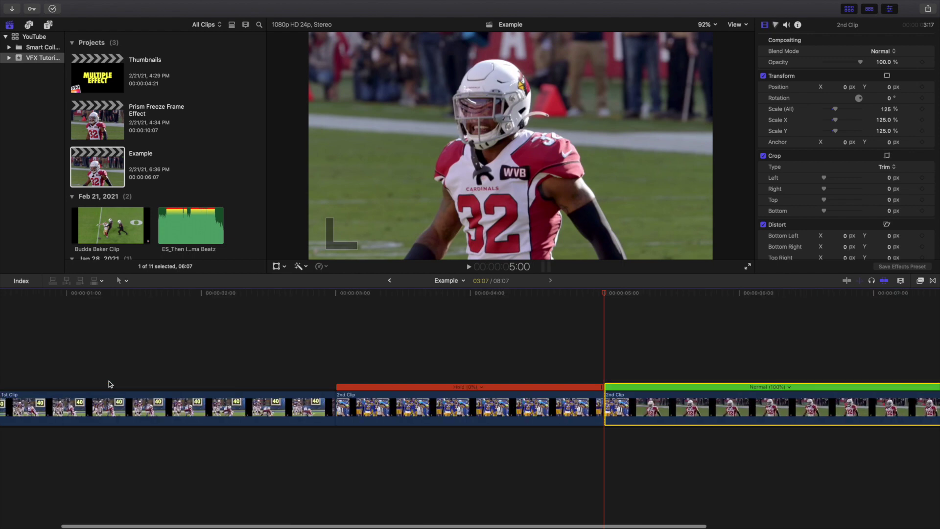
pyautogui.press('super+minus')
pyautogui.click(281, 397)
pyautogui.moveTo(280, 396); pyautogui.dragTo(150, 351)
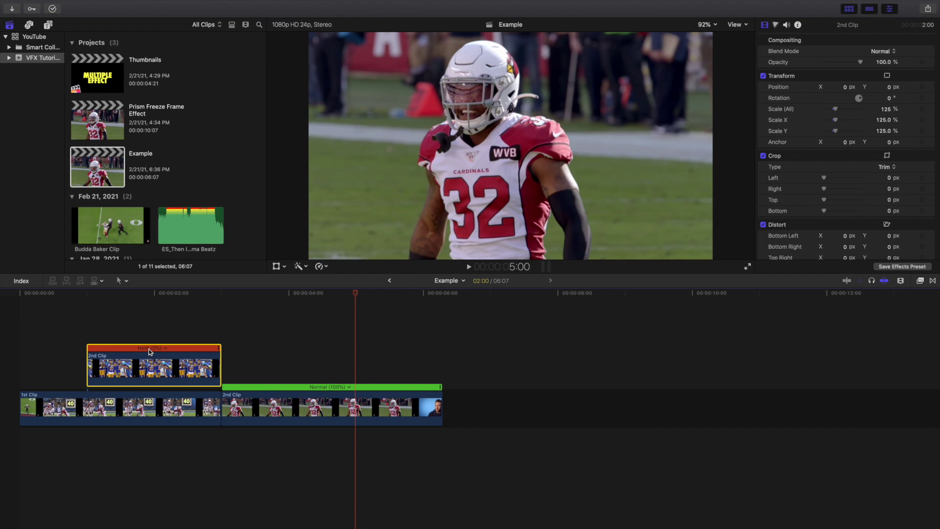
pyautogui.moveTo(219, 348); pyautogui.dragTo(195, 358)
pyautogui.click(173, 337)
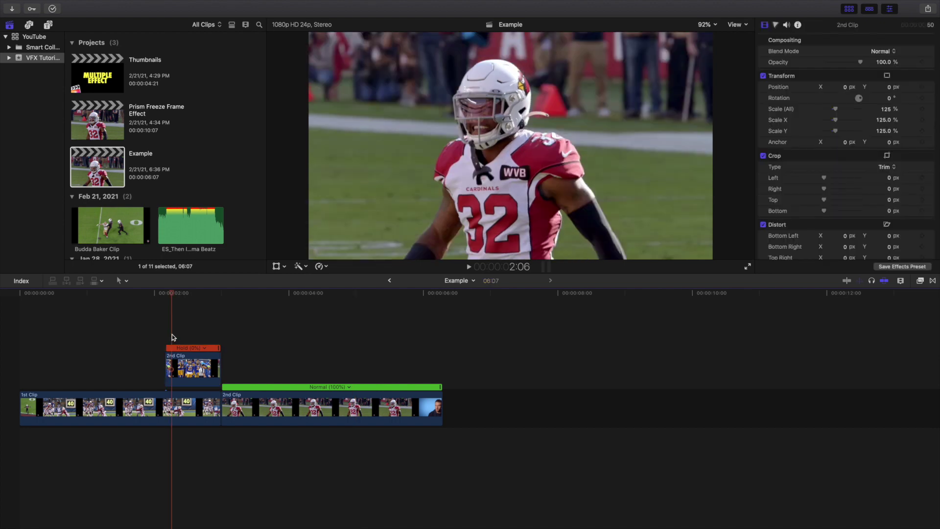
pyautogui.click(183, 367)
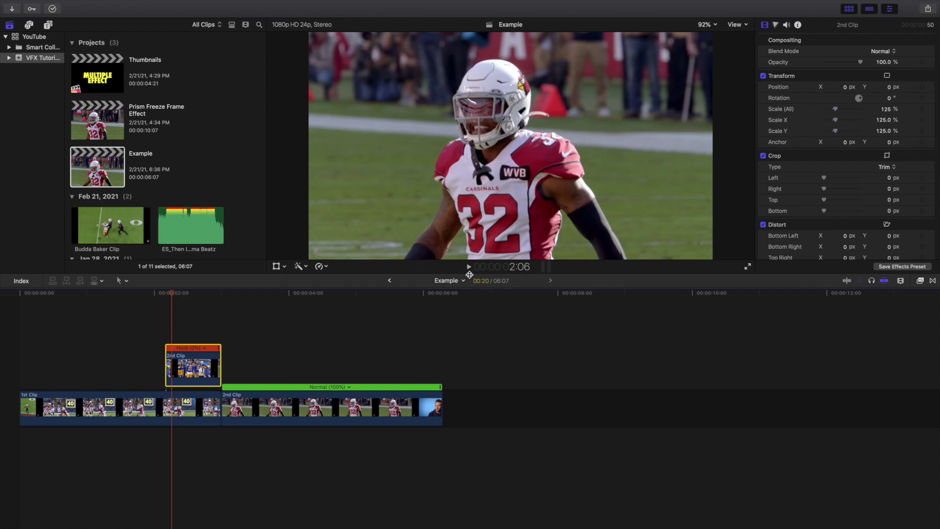
pyautogui.click(190, 406)
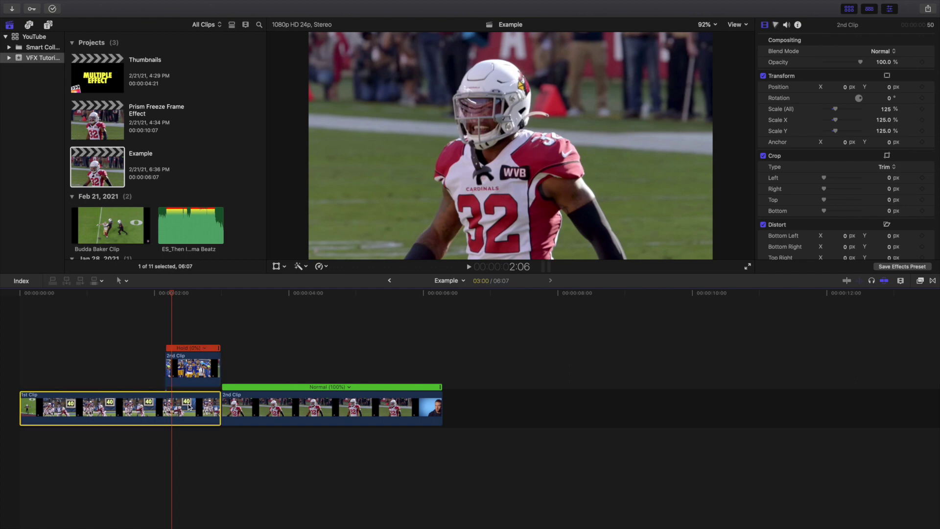
pyautogui.click(211, 362)
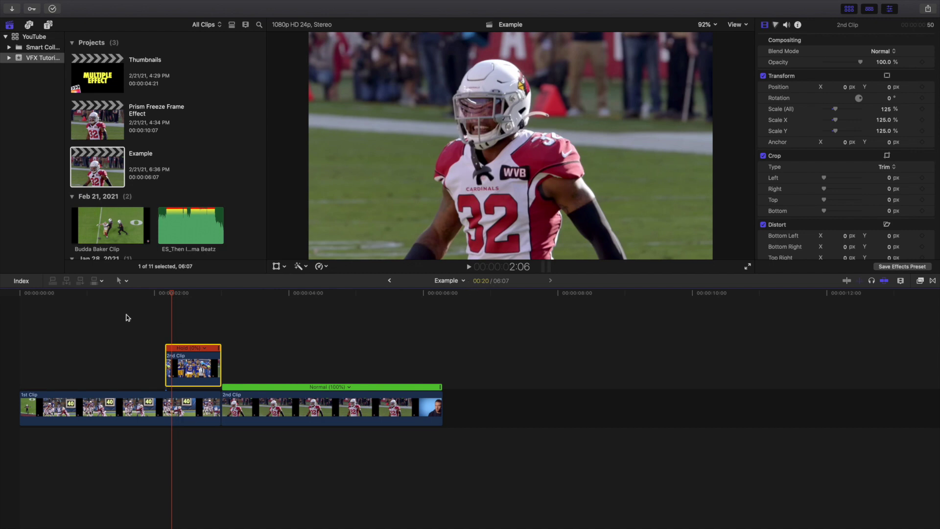
# Step: Step frame by frame from the start of the freeze-frame clip at 2:04 into the opening frames of the 2nd Clip
pyautogui.click(161, 320)
pyautogui.press('super+equal')
pyautogui.press('super+equal')
pyautogui.press('super+equal')
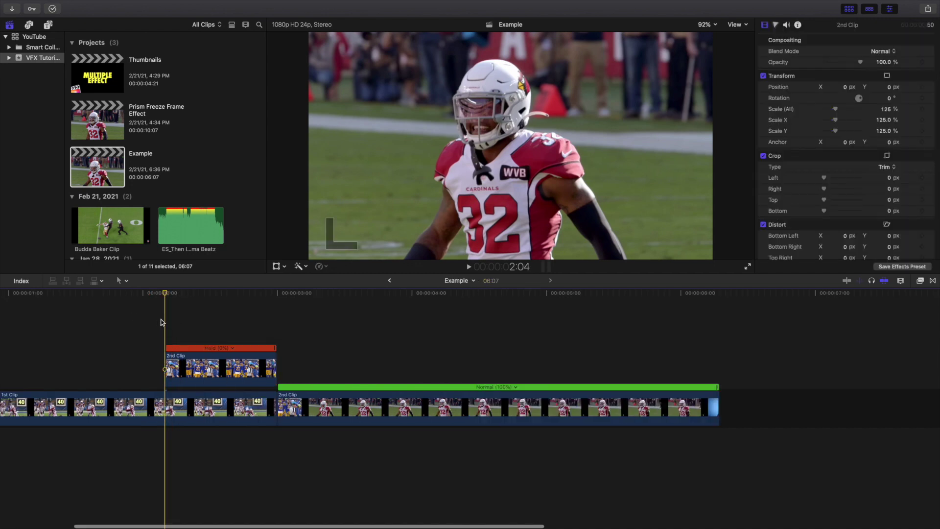
pyautogui.press('super+minus')
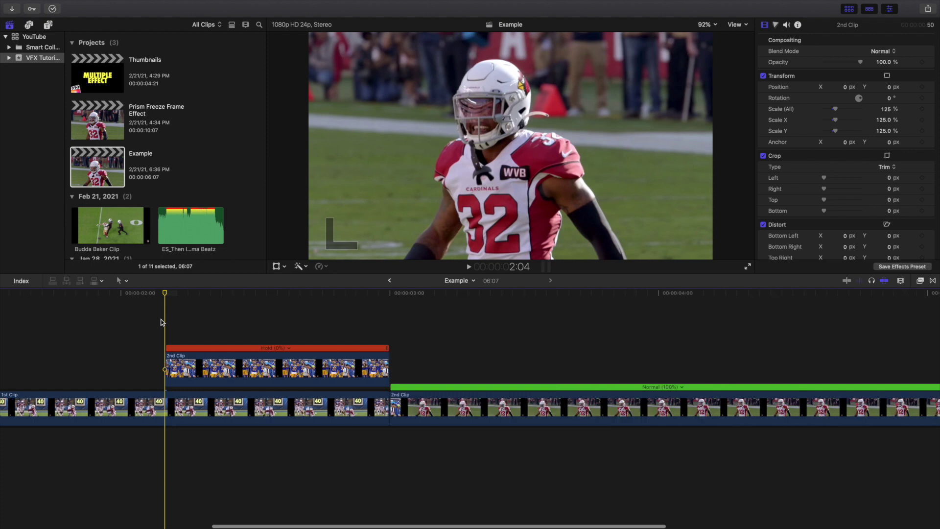
pyautogui.click(151, 322)
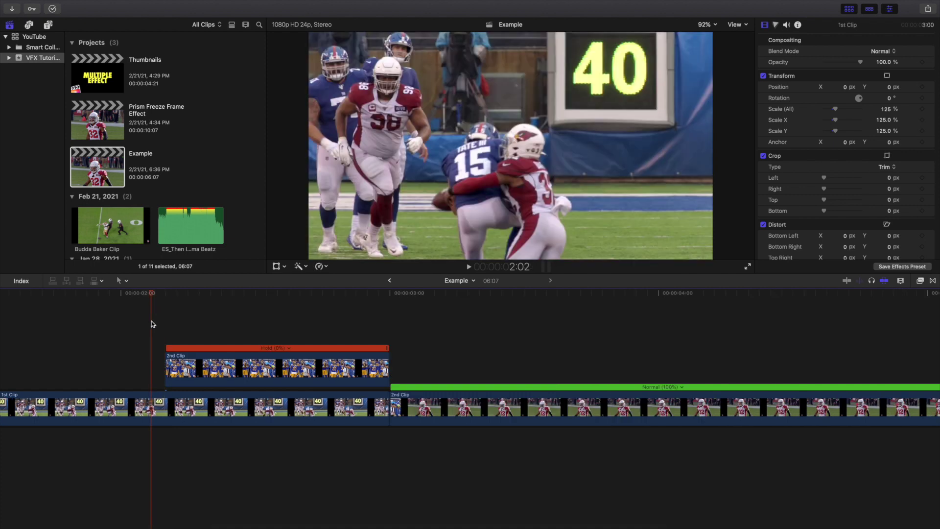
pyautogui.press('Right')
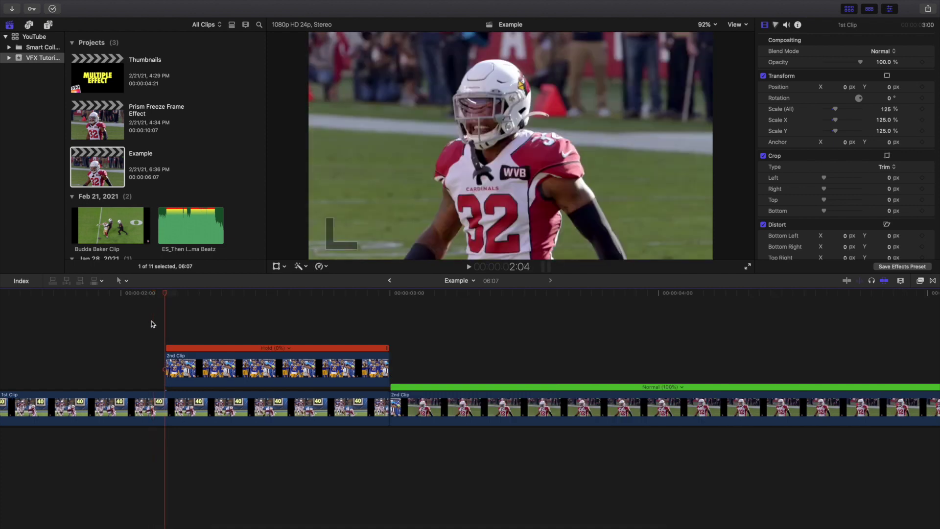
pyautogui.press('Right')
pyautogui.press('Right')
pyautogui.press('Right')
pyautogui.press('Right')
pyautogui.press('Right')
pyautogui.press('Right')
pyautogui.press('Right')
pyautogui.press('Right')
pyautogui.press('Right')
pyautogui.press('Right')
pyautogui.press('Right')
pyautogui.press('Right')
pyautogui.press('Right')
pyautogui.press('Right')
pyautogui.press('Right')
pyautogui.press('Right')
pyautogui.press('Right')
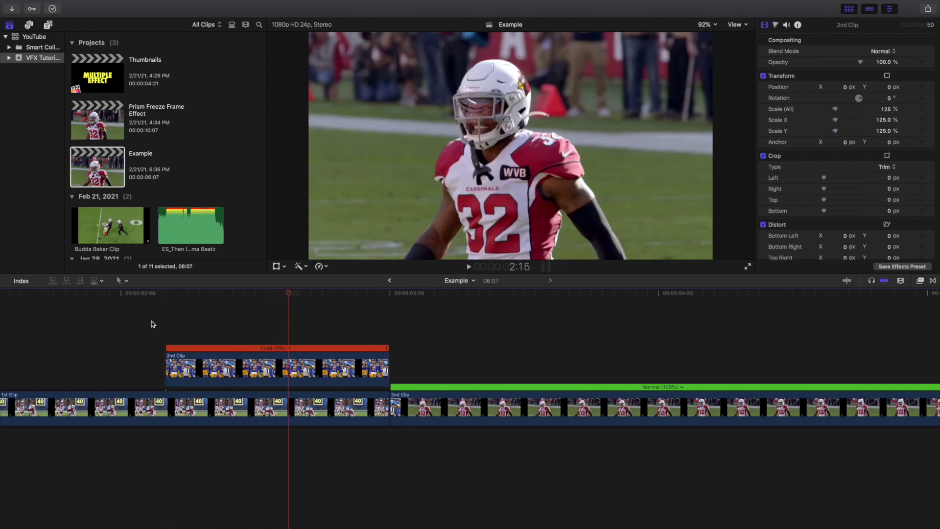
pyautogui.press('Right')
pyautogui.press('Right')
pyautogui.press('Right')
pyautogui.press('Right')
pyautogui.press('Right')
pyautogui.press('Right')
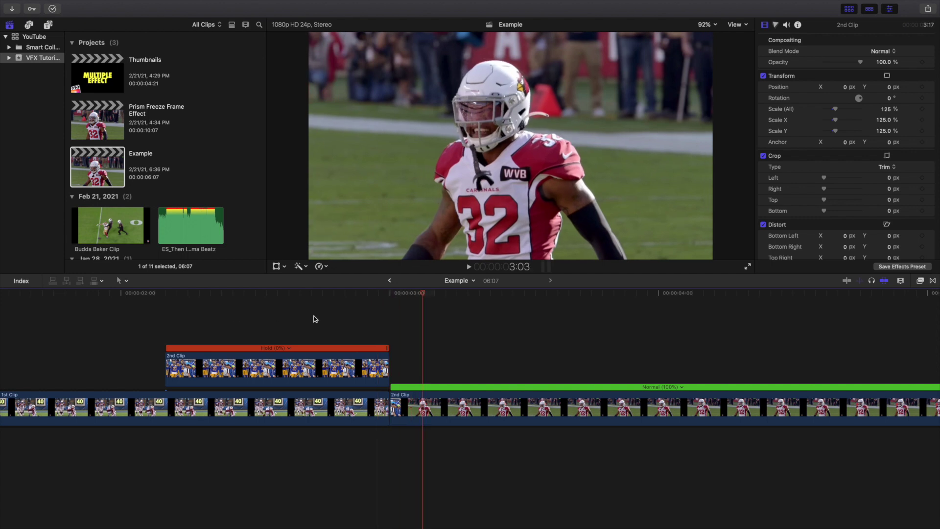
# Step: Compare the last frame of the freeze-frame clip with the first frames of the 2nd Clip around 3:00
pyautogui.click(392, 331)
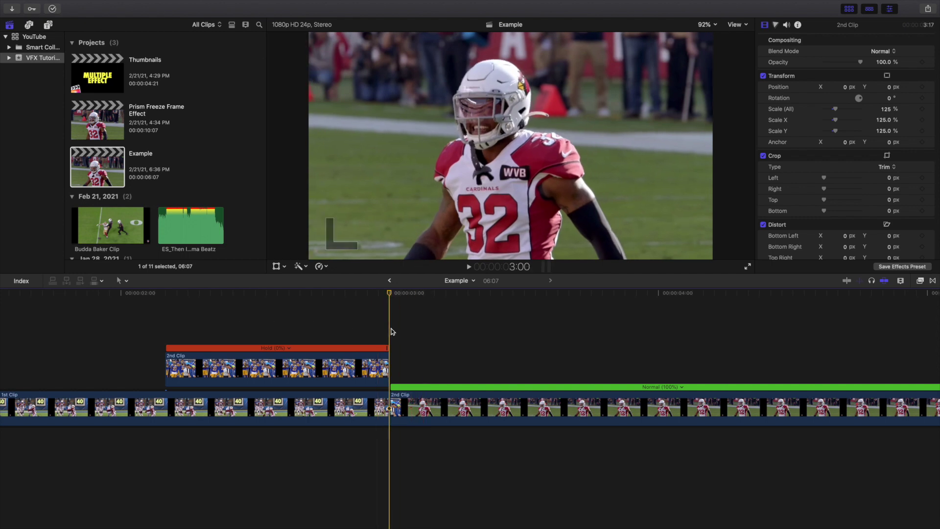
pyautogui.press('Left')
pyautogui.press('Left')
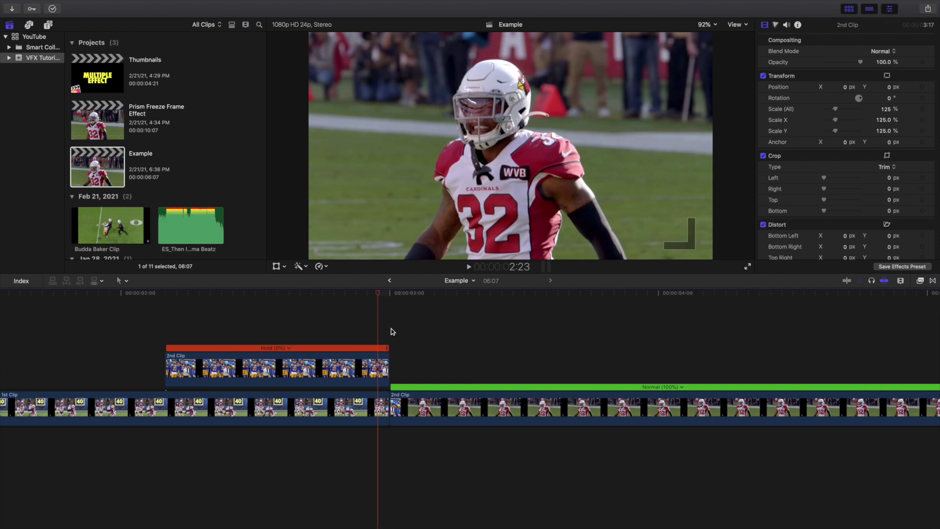
pyautogui.press('Right')
pyautogui.press('Left')
pyautogui.press('Right')
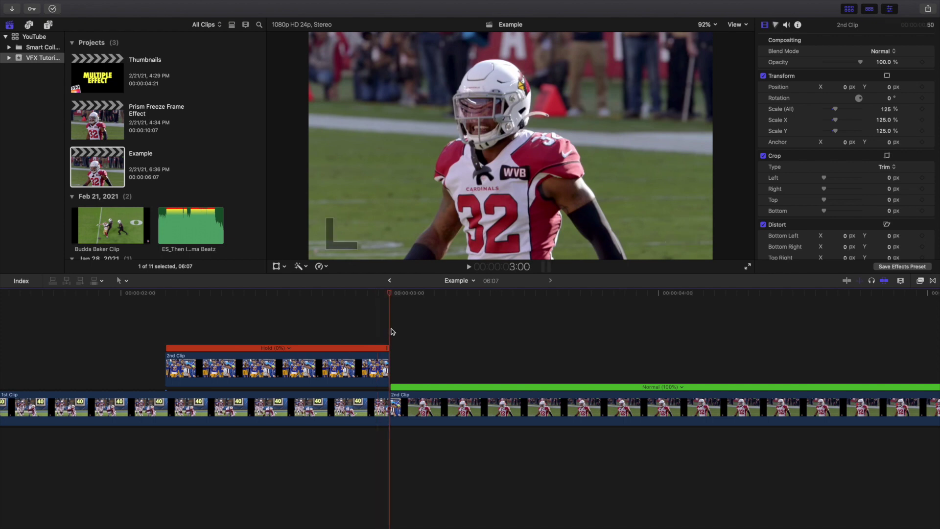
pyautogui.press('Right')
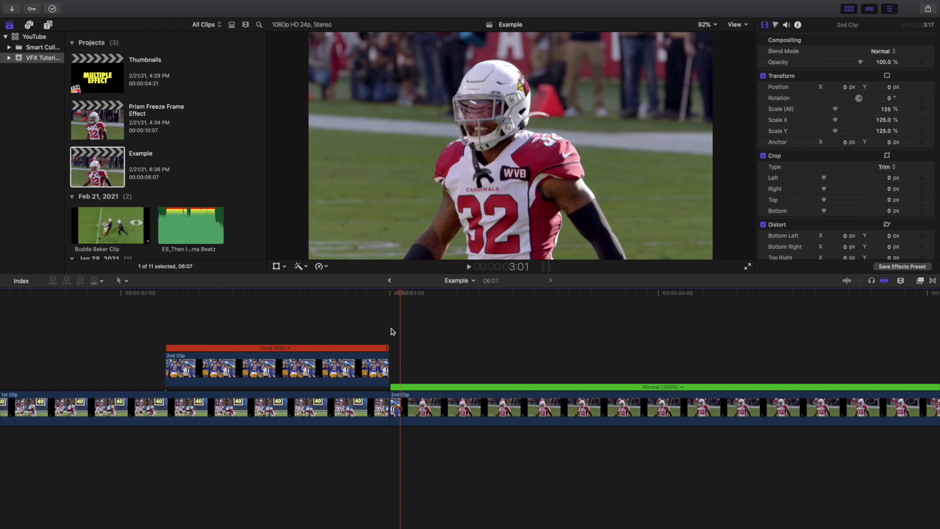
# Step: Hide the retime editor on the freeze-frame clip above the 1st Clip
pyautogui.click(194, 316)
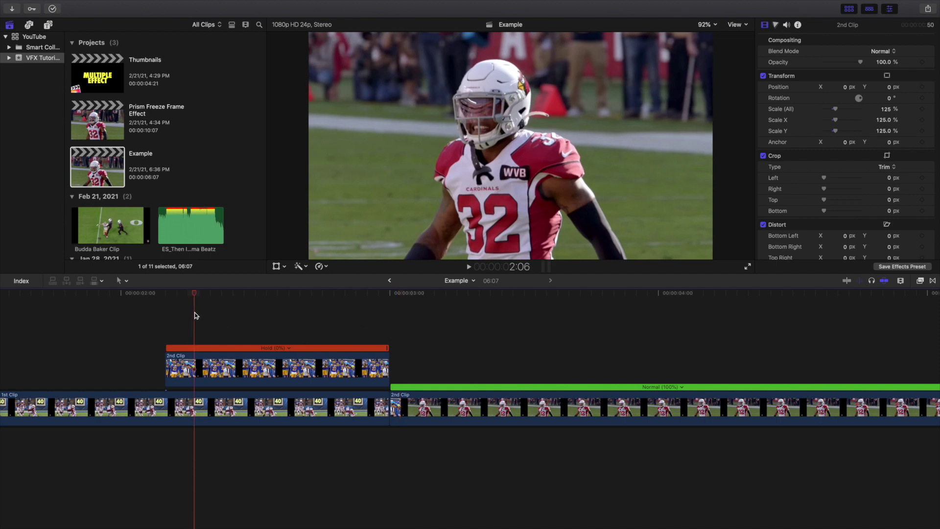
pyautogui.press('super+minus')
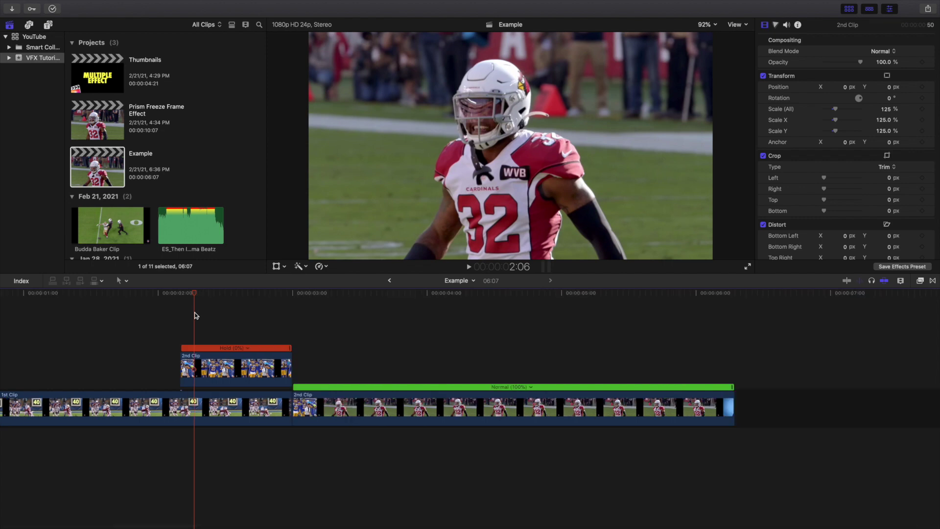
pyautogui.hscroll(-2, 195, 316)
pyautogui.hscroll(-1, 195, 317)
pyautogui.click(318, 372)
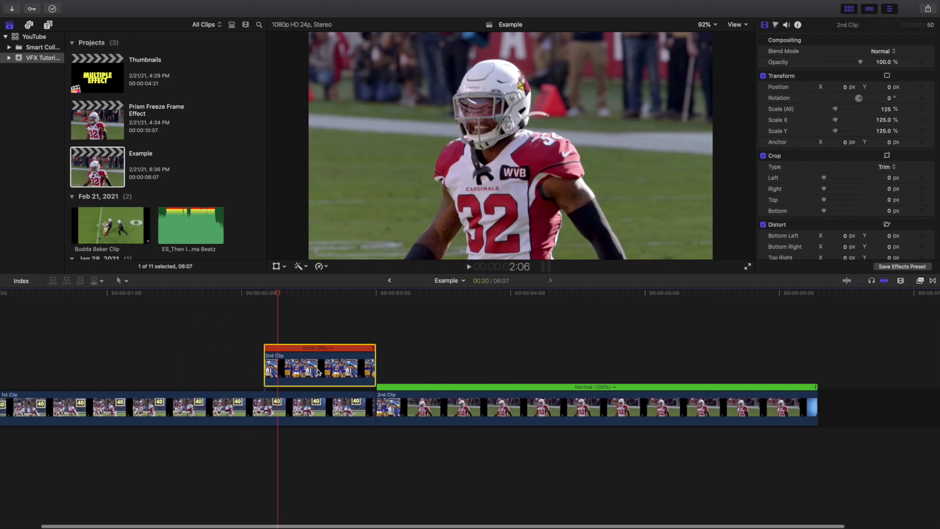
pyautogui.press('super+r')
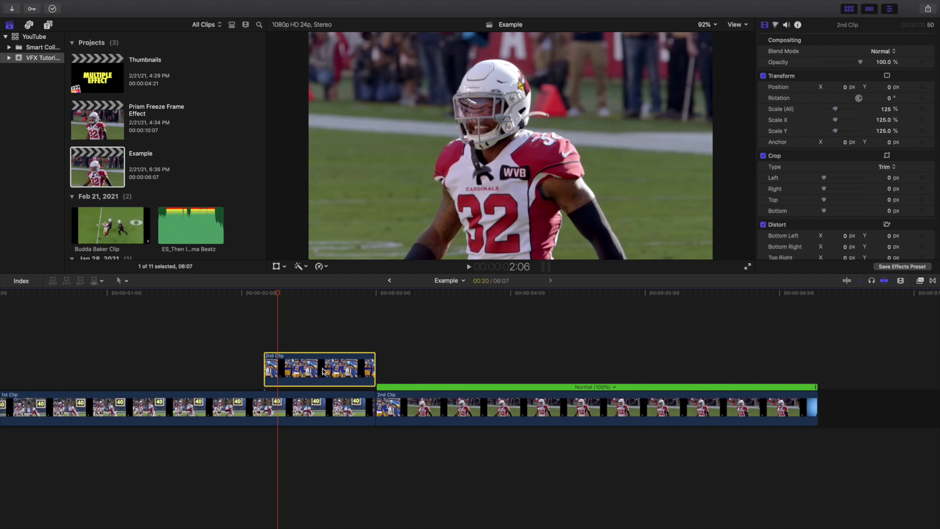
# Step: Apply the Draw Mask effect to the freeze-frame clip above the 1st Clip
pyautogui.click(920, 281)
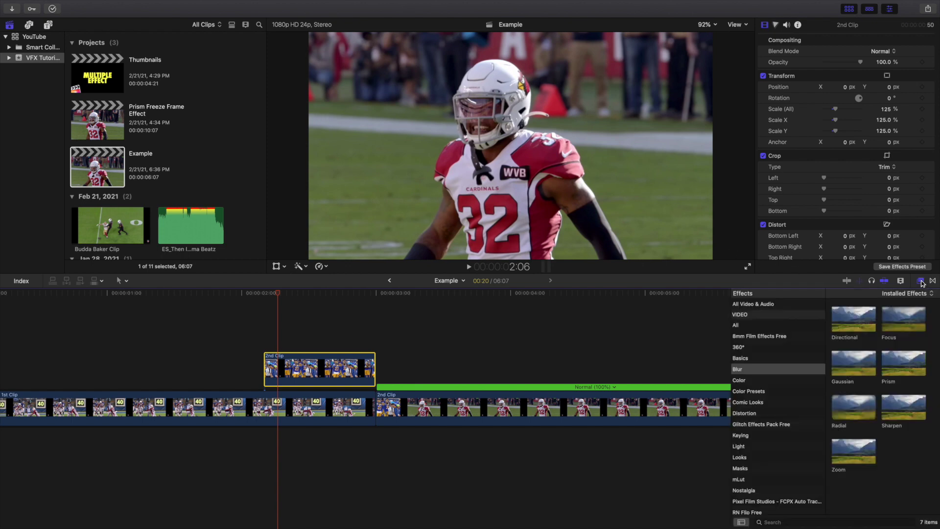
pyautogui.click(740, 468)
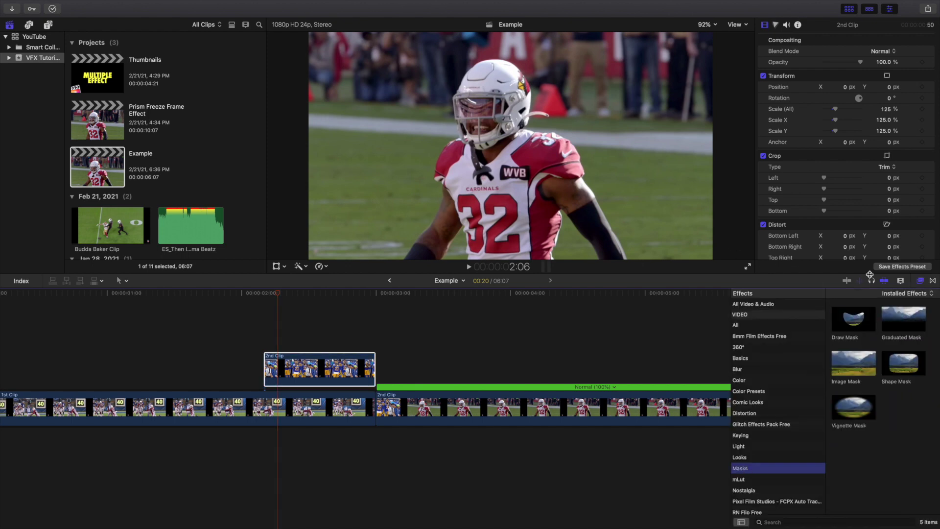
pyautogui.moveTo(856, 317)
pyautogui.mouseDown()
pyautogui.moveTo(730, 314)
pyautogui.moveTo(341, 351)
pyautogui.moveTo(319, 367)
pyautogui.mouseUp()
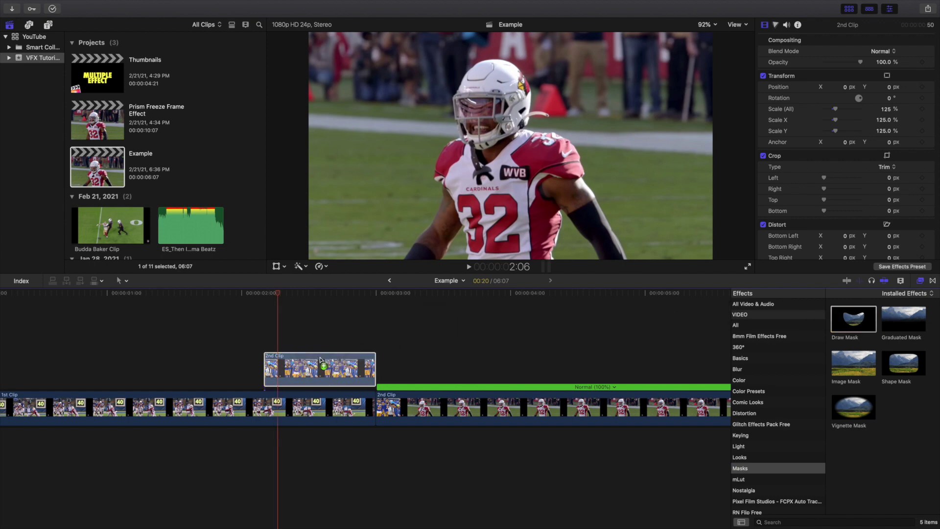
pyautogui.click(920, 281)
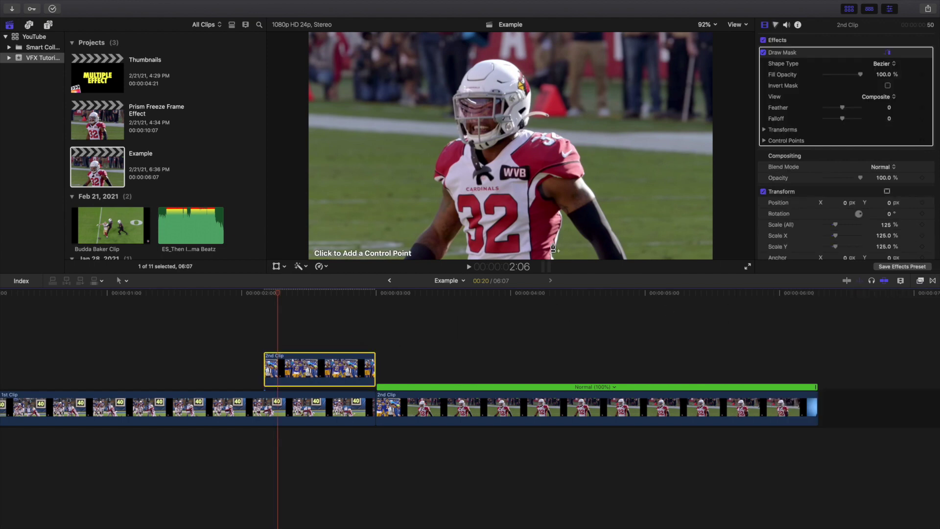
# Step: Trace the player's outline with mask points from the lower edge up one arm, around the helmet and down the other arm
pyautogui.click(405, 258)
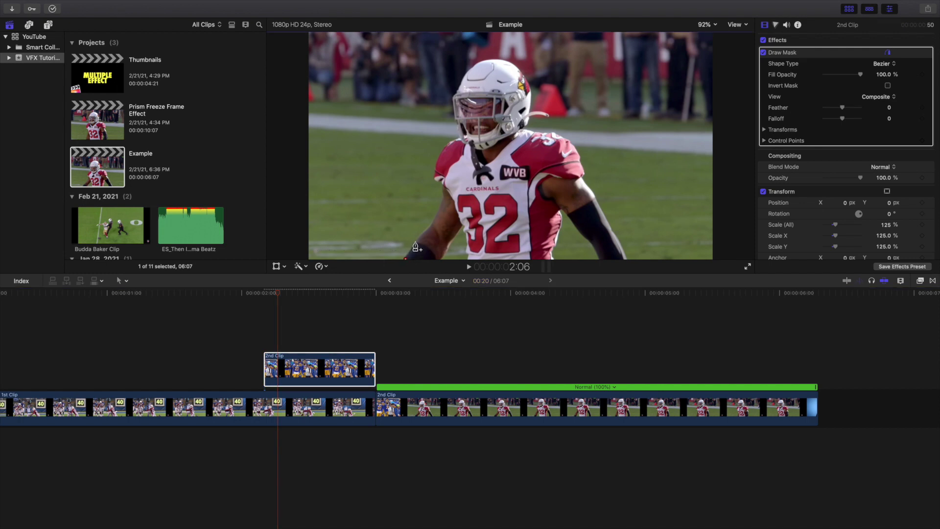
pyautogui.click(418, 238)
pyautogui.click(434, 223)
pyautogui.click(443, 200)
pyautogui.click(438, 156)
pyautogui.click(446, 144)
pyautogui.click(461, 136)
pyautogui.click(454, 114)
pyautogui.click(452, 95)
pyautogui.click(466, 76)
pyautogui.click(478, 63)
pyautogui.click(497, 60)
pyautogui.click(530, 91)
pyautogui.click(529, 111)
pyautogui.click(526, 129)
pyautogui.click(553, 133)
pyautogui.click(577, 152)
pyautogui.click(582, 174)
pyautogui.click(592, 195)
pyautogui.click(625, 256)
# Step: With the viewer at 50%, close the mask outline below the frame's lower edge, restore the Fit view and hide the mask controls
pyautogui.click(707, 24)
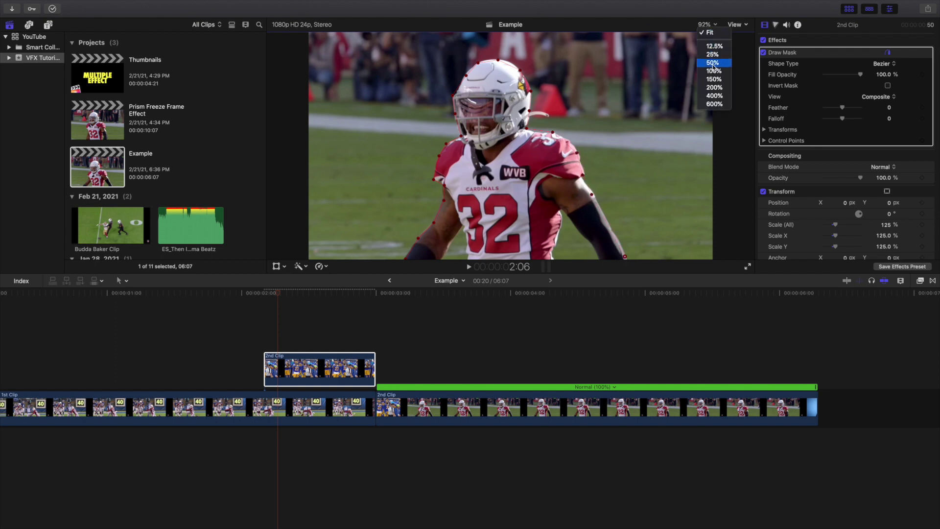
pyautogui.click(713, 62)
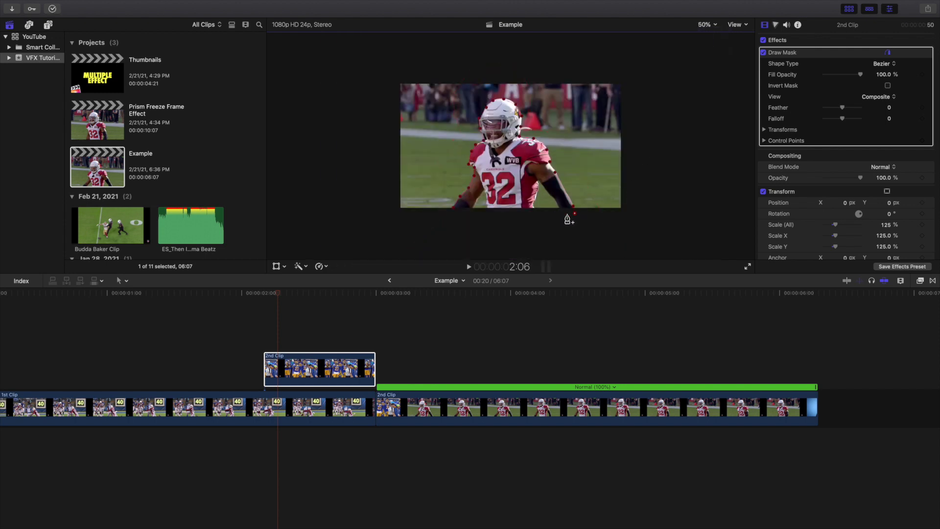
pyautogui.click(564, 213)
pyautogui.click(487, 214)
pyautogui.click(469, 212)
pyautogui.click(454, 214)
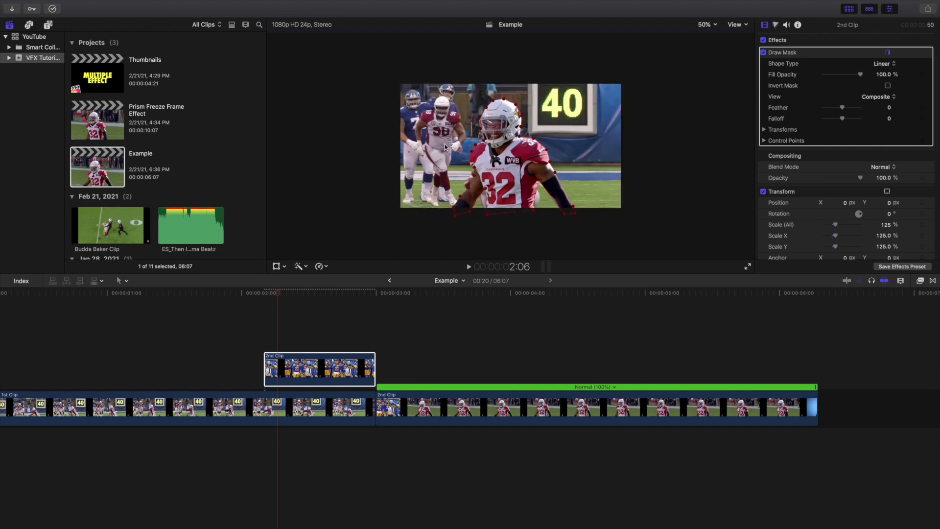
pyautogui.click(708, 24)
pyautogui.click(710, 32)
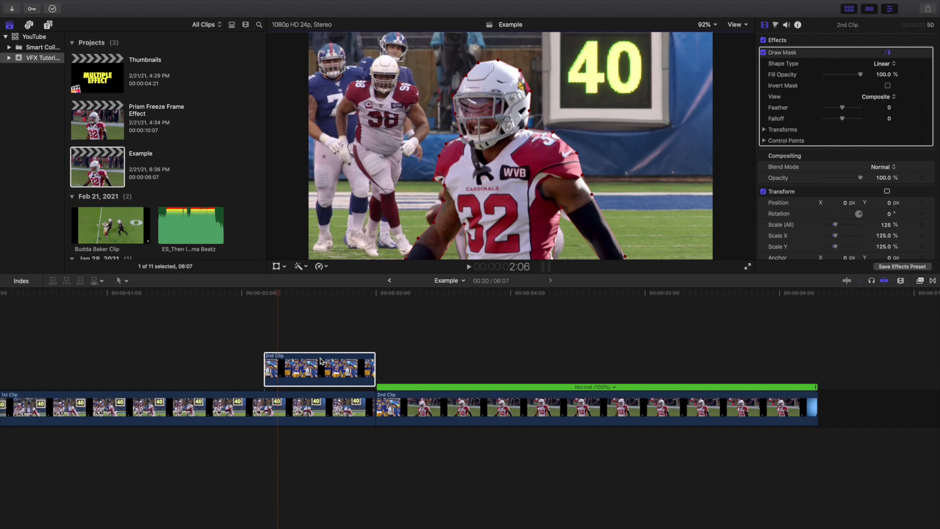
pyautogui.click(316, 370)
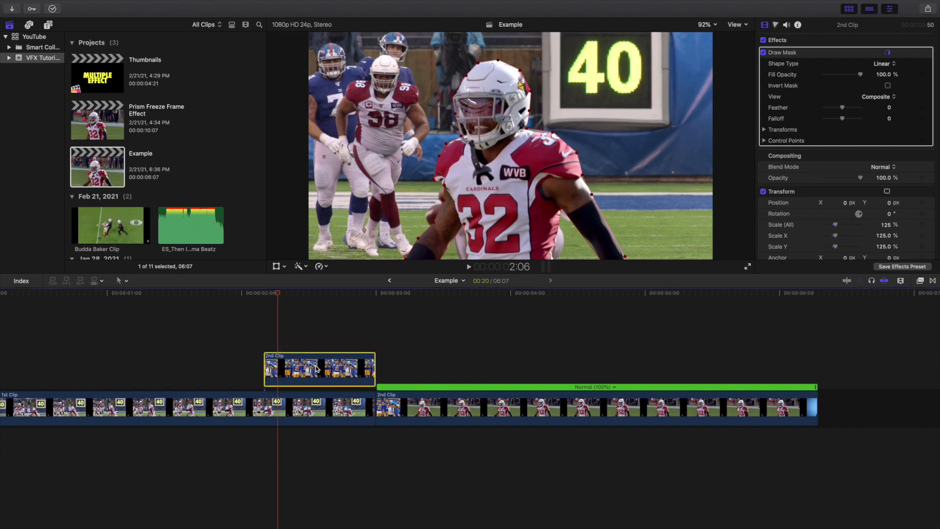
pyautogui.click(808, 192)
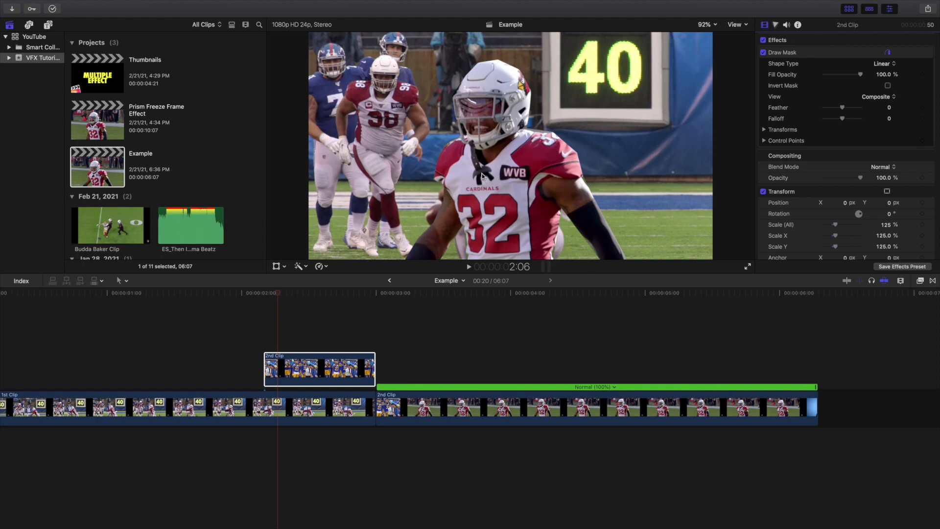
# Step: Add markers to the masked freeze-frame clip at 2:09 and 2:19, five frames in from each end
pyautogui.click(264, 335)
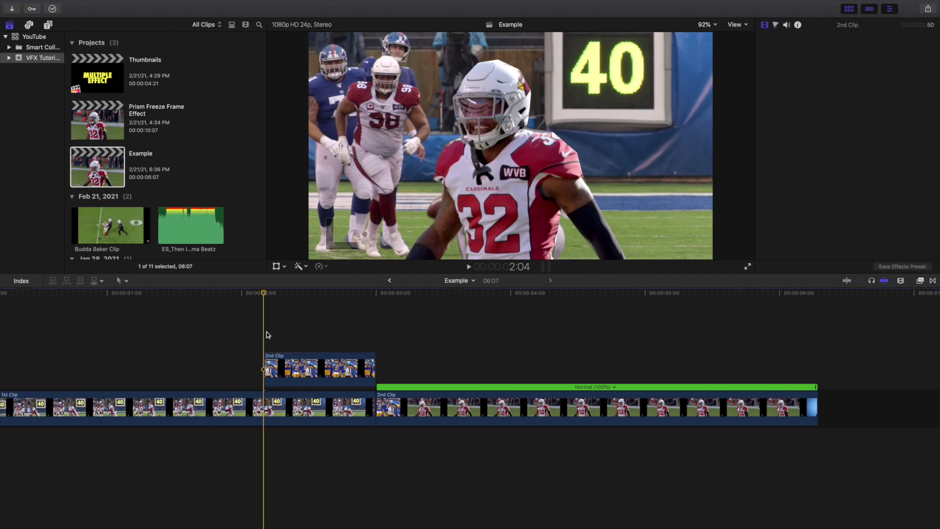
pyautogui.press('super+equal')
pyautogui.press('super+equal')
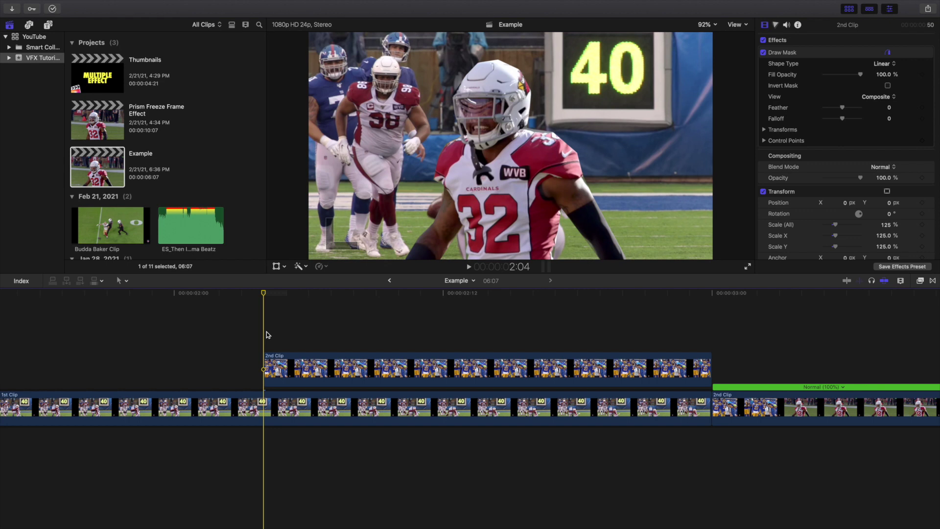
pyautogui.press('space')
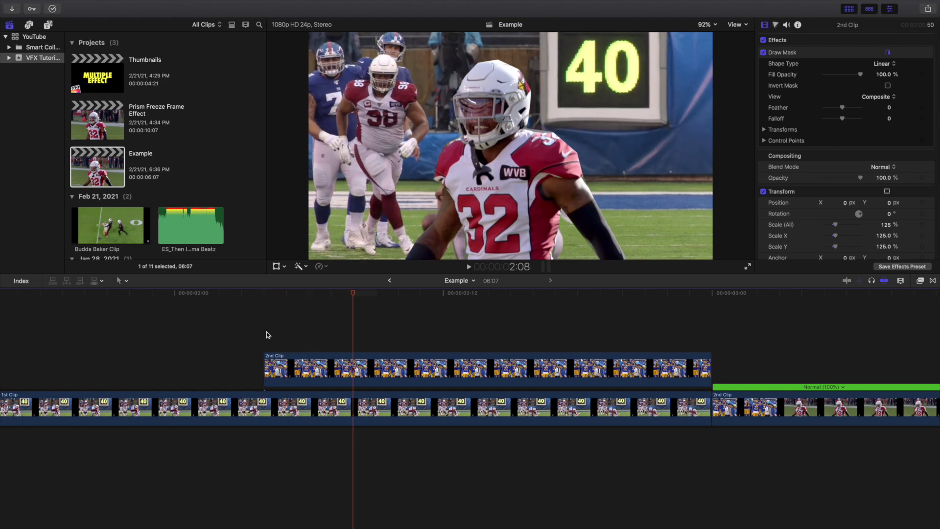
pyautogui.press('m')
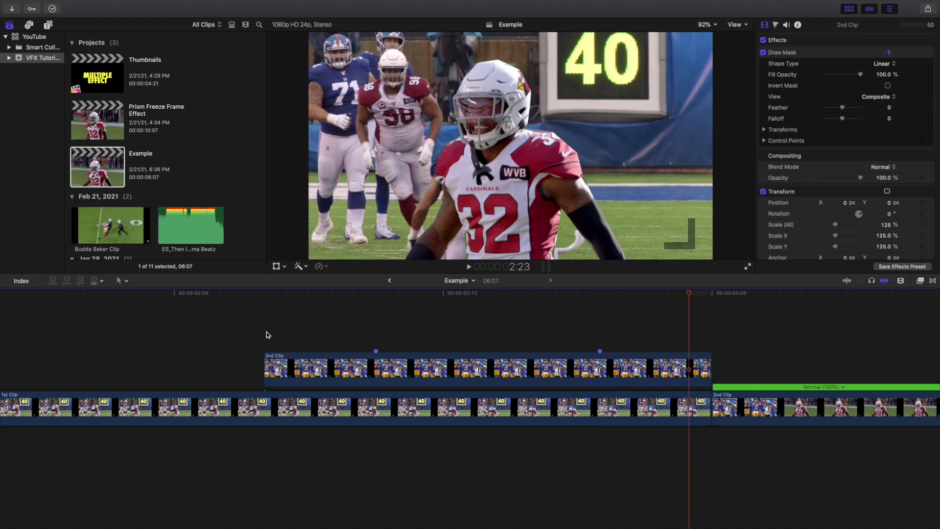
# Step: Review the masked freeze-frame clip from its start at 2:04 through both markers to the 2nd Clip at 3:00
pyautogui.hscroll(1, 267, 333)
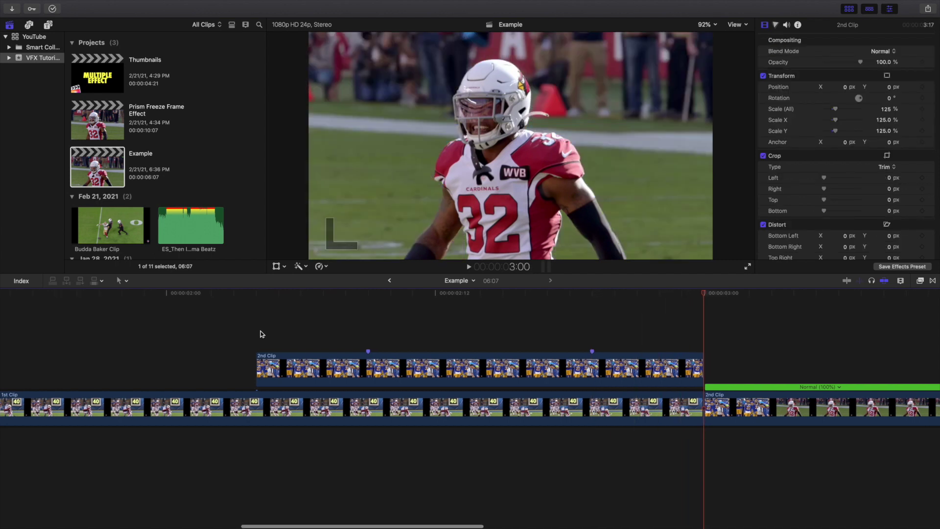
pyautogui.hscroll(-1, 261, 334)
pyautogui.click(261, 335)
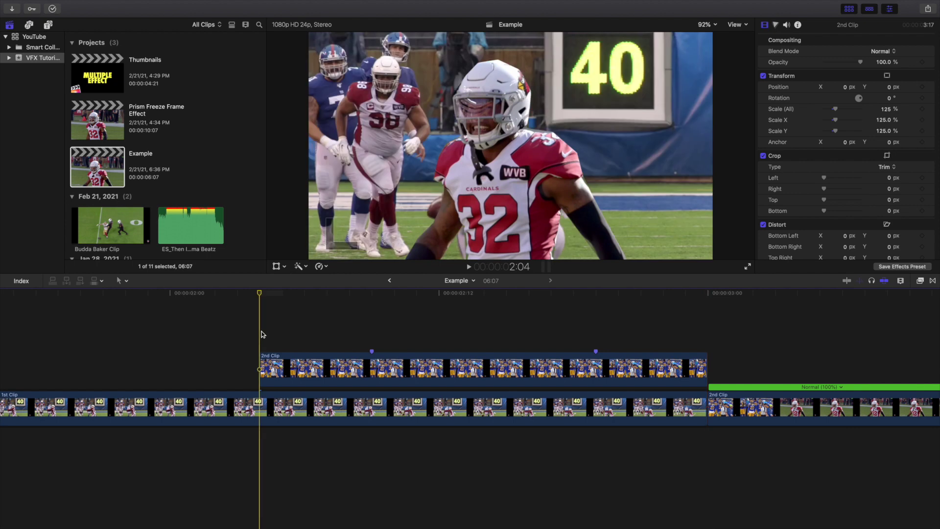
pyautogui.press('space')
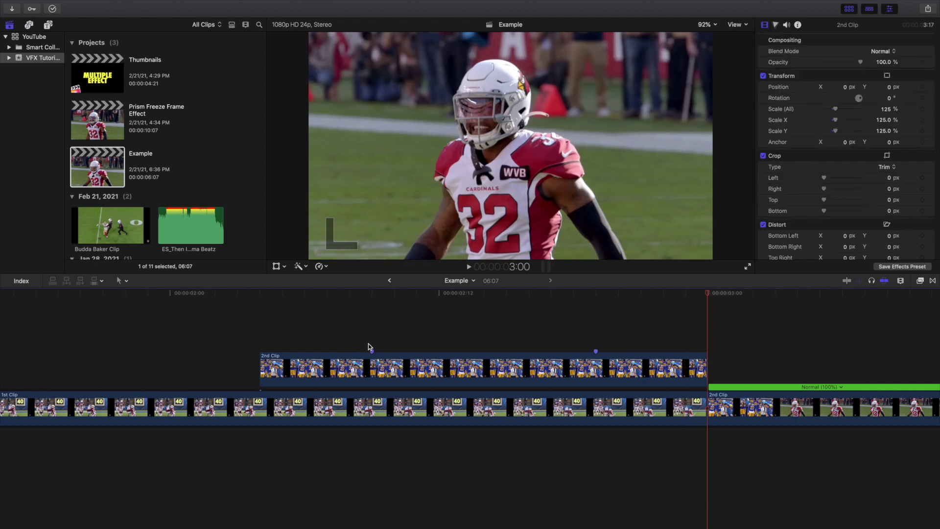
# Step: Duplicate the masked freeze-frame clip twice, stacking three aligned layers above the 1st Clip from 2:04
pyautogui.click(355, 367)
pyautogui.press('Up')
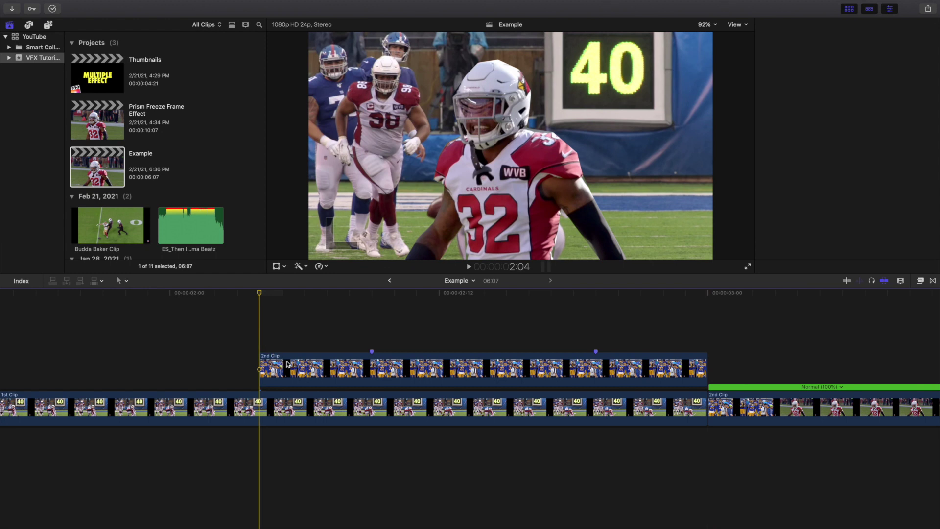
pyautogui.moveTo(286, 363); pyautogui.dragTo(318, 331)
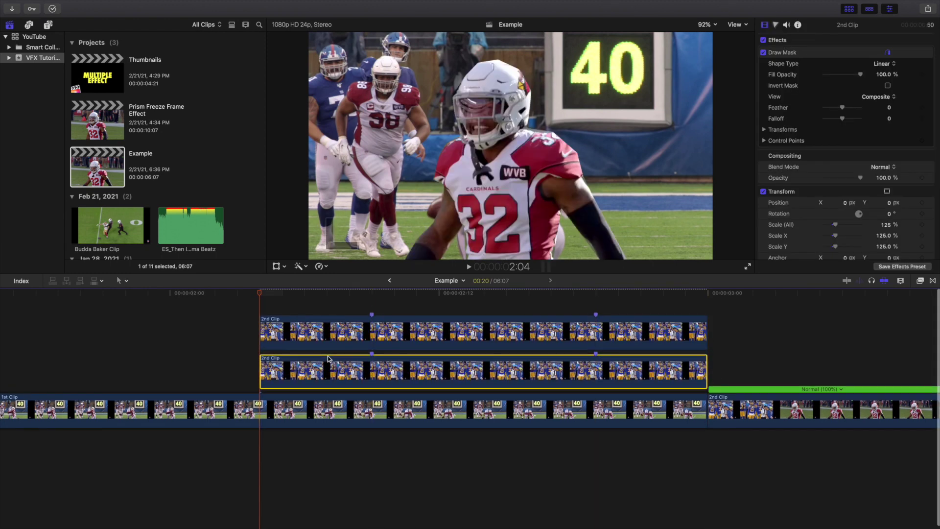
pyautogui.click(327, 341)
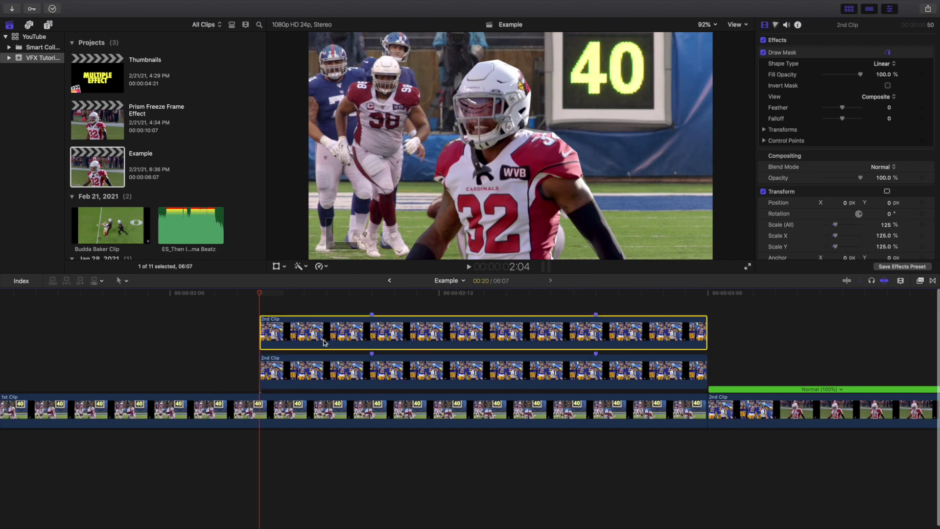
pyautogui.moveTo(325, 341)
pyautogui.mouseDown()
pyautogui.moveTo(330, 313)
pyautogui.moveTo(338, 321)
pyautogui.moveTo(319, 327)
pyautogui.mouseUp()
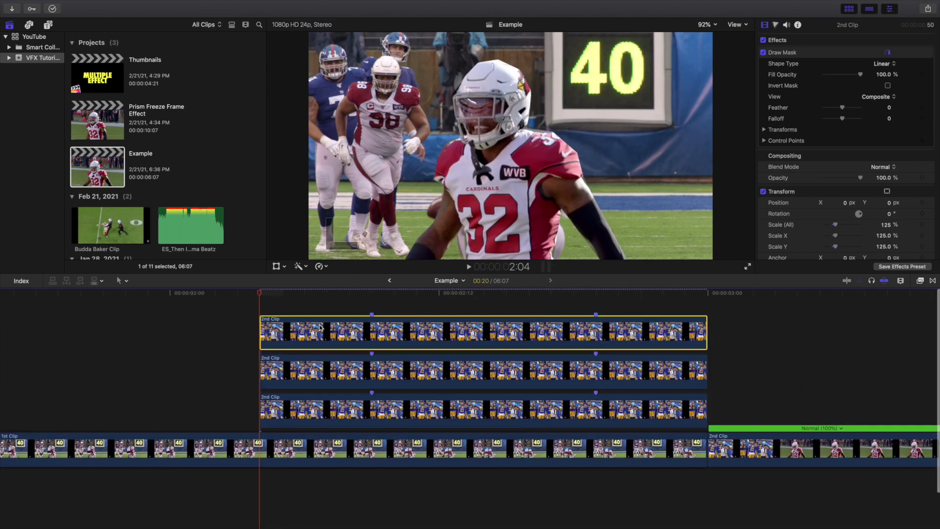
# Step: Rename the uppermost masked freeze-frame layer to Original
pyautogui.rightClick(319, 327)
pyautogui.click(343, 362)
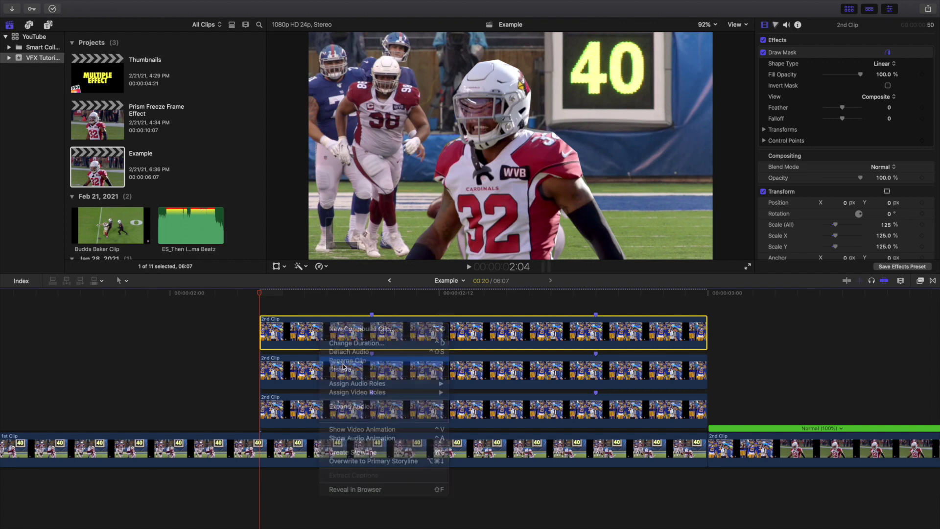
pyautogui.write('Original')
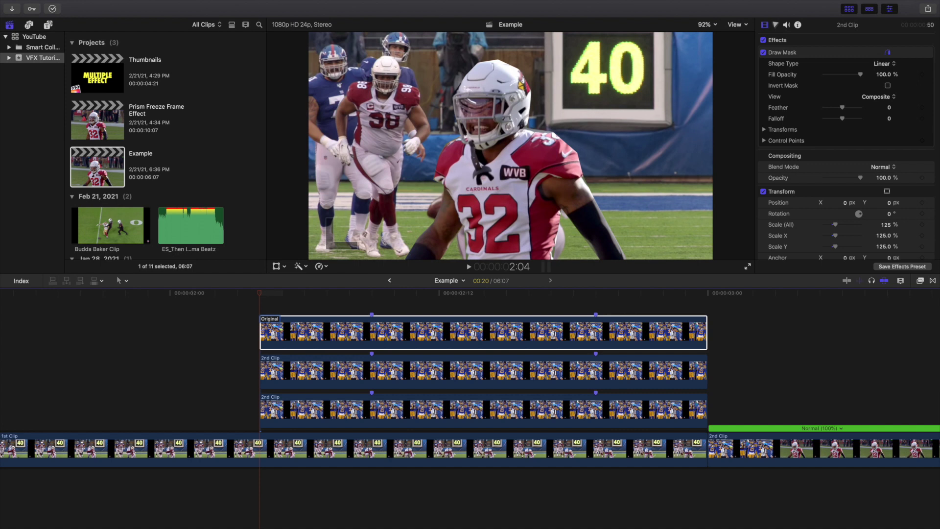
pyautogui.press('Return')
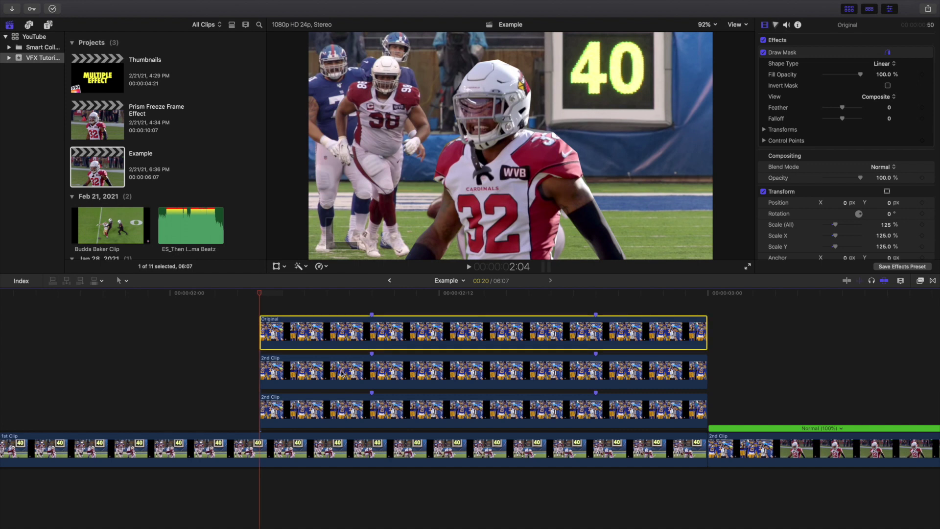
# Step: Rename the middle masked freeze-frame layer to Copy 1
pyautogui.click(323, 364)
pyautogui.rightClick(323, 365)
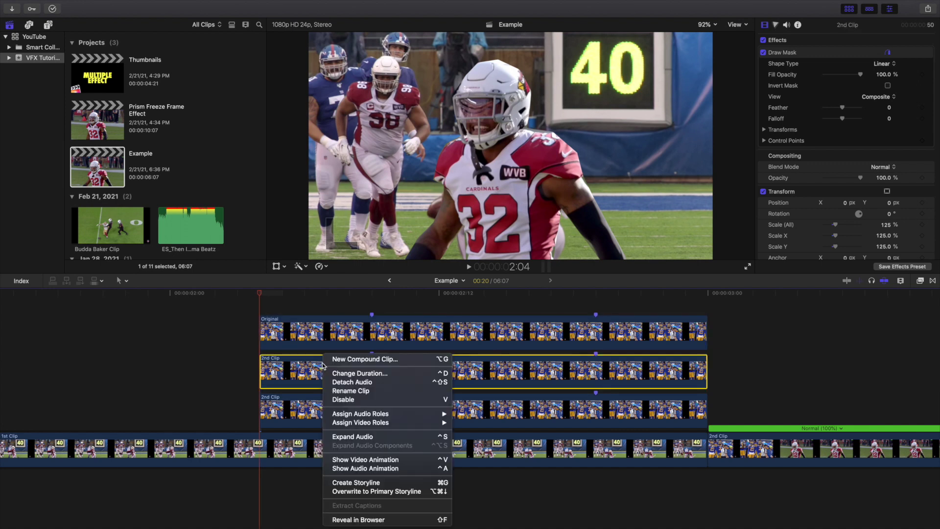
pyautogui.click(345, 391)
pyautogui.write('C')
pyautogui.press('Return')
# Step: Rename the lowest masked freeze-frame layer to Copy 2
pyautogui.click(313, 421)
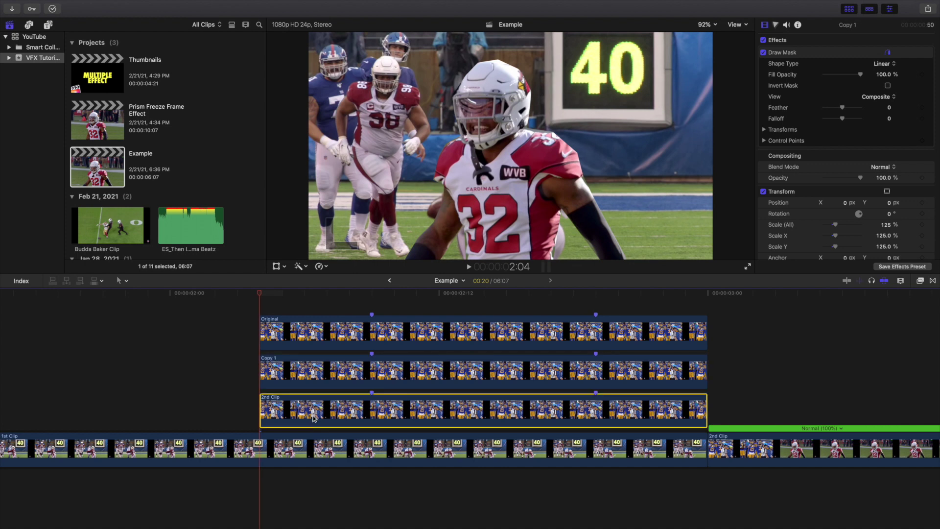
pyautogui.rightClick(313, 418)
pyautogui.click(322, 391)
pyautogui.write('Copy 2')
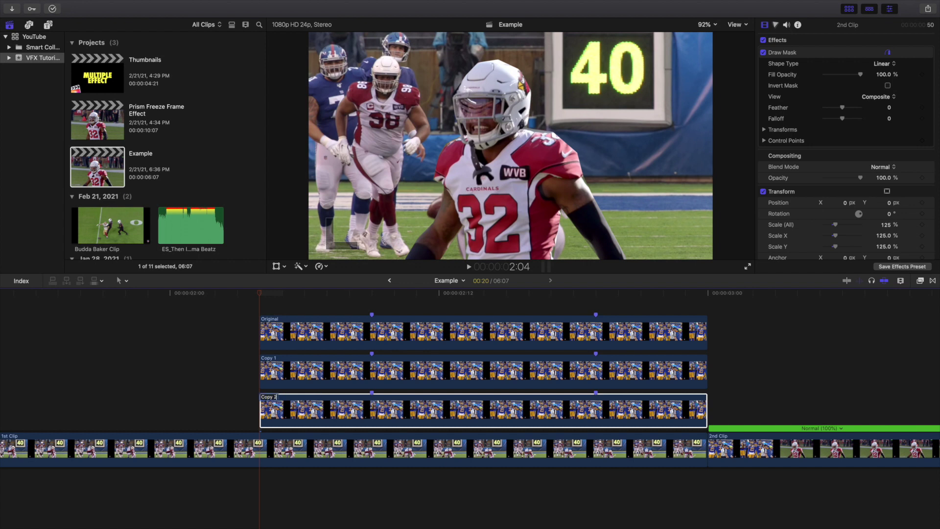
pyautogui.press('Return')
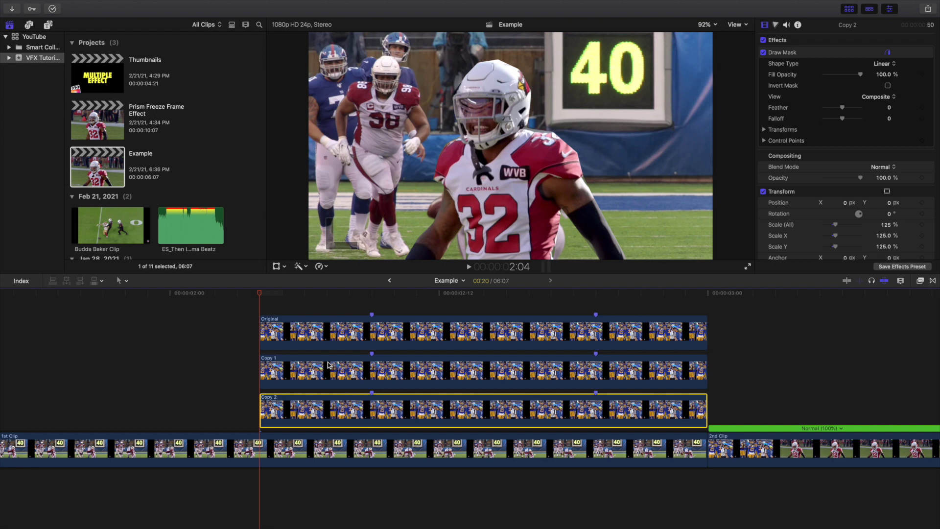
# Step: At the first marker, 2:09, set Copy 1's X position to 200 px and add a position keyframe
pyautogui.click(263, 313)
pyautogui.press('space')
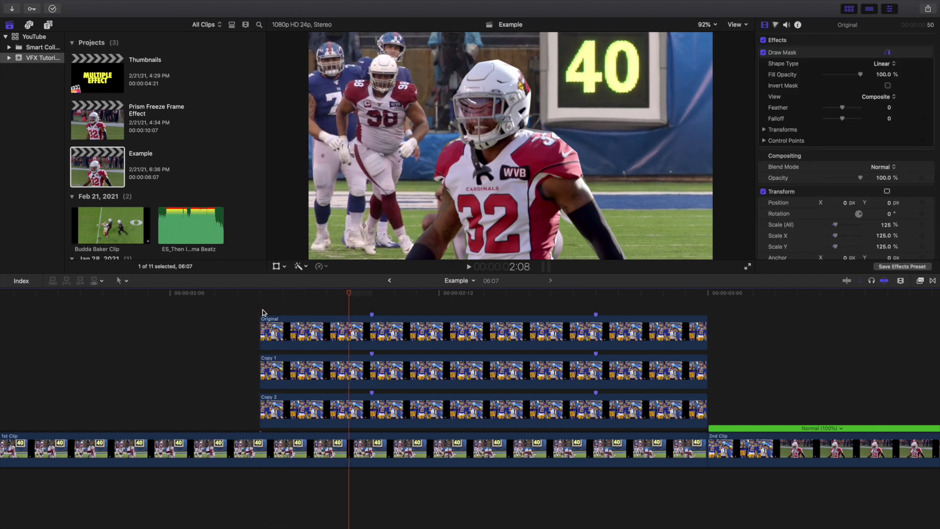
pyautogui.click(370, 370)
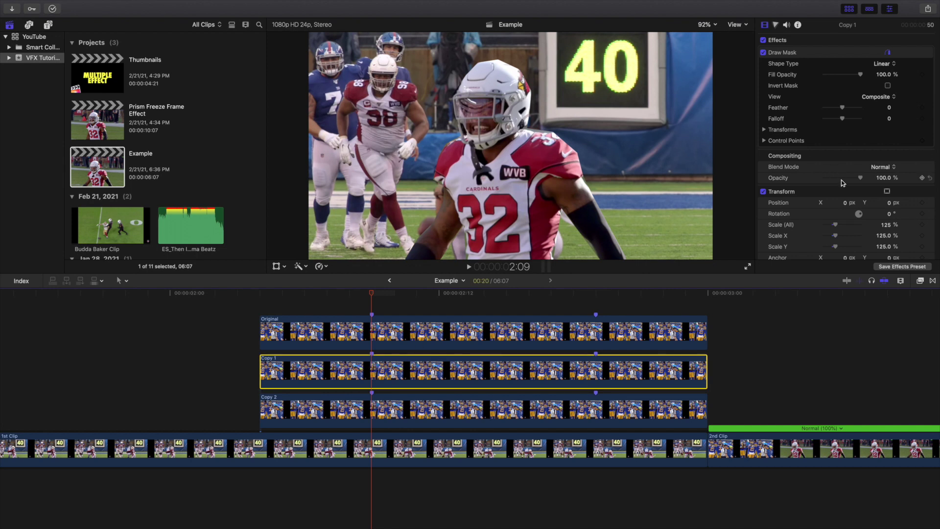
pyautogui.click(845, 203)
pyautogui.click(845, 203)
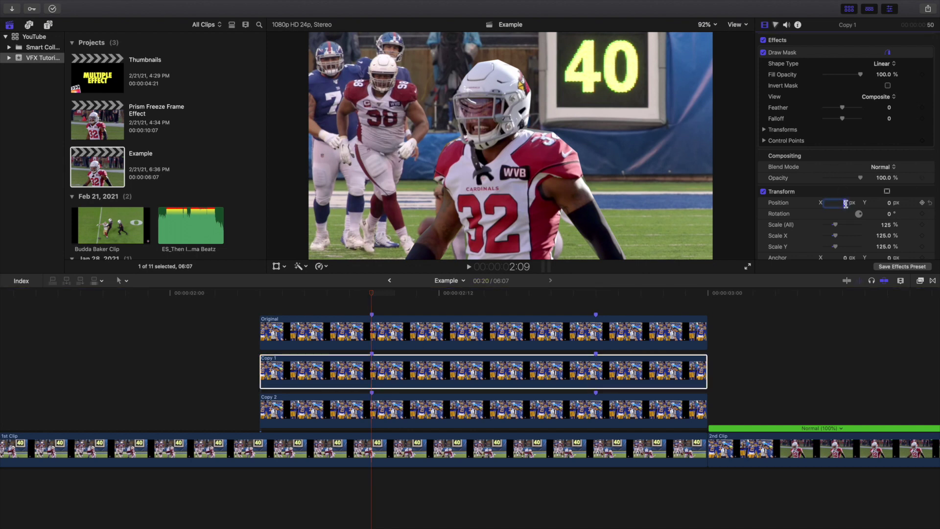
pyautogui.press('Return')
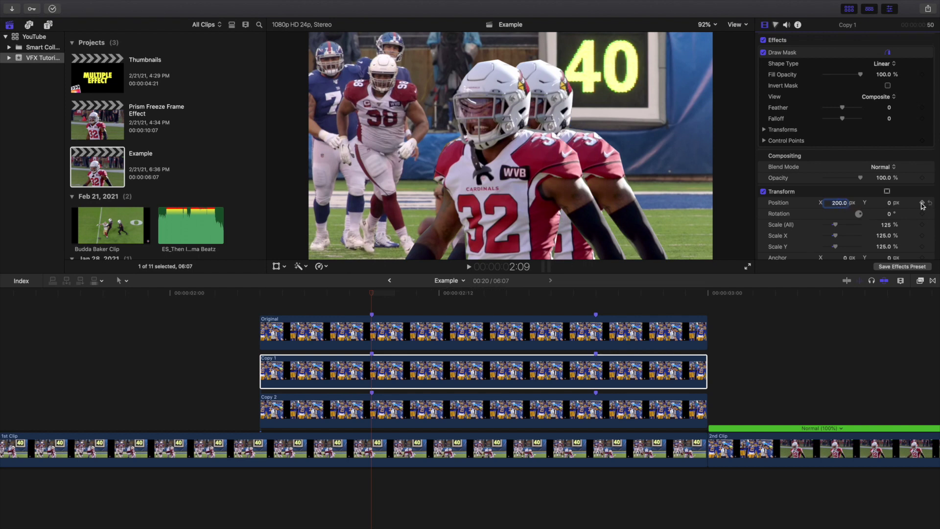
pyautogui.click(922, 202)
# Step: At the second marker, 2:19, keyframe Copy 1's X position at 0 px
pyautogui.click(598, 307)
pyautogui.click(601, 366)
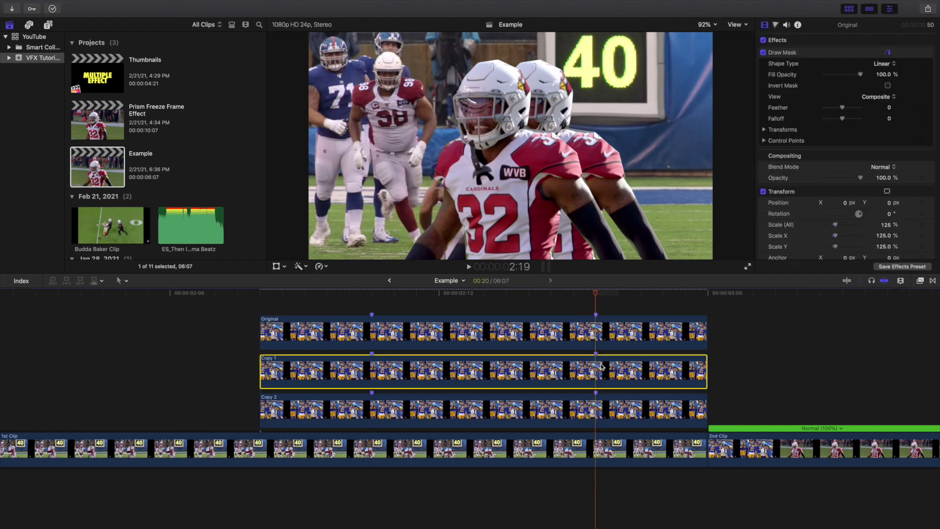
pyautogui.click(837, 203)
pyautogui.write('0')
pyautogui.press('Return')
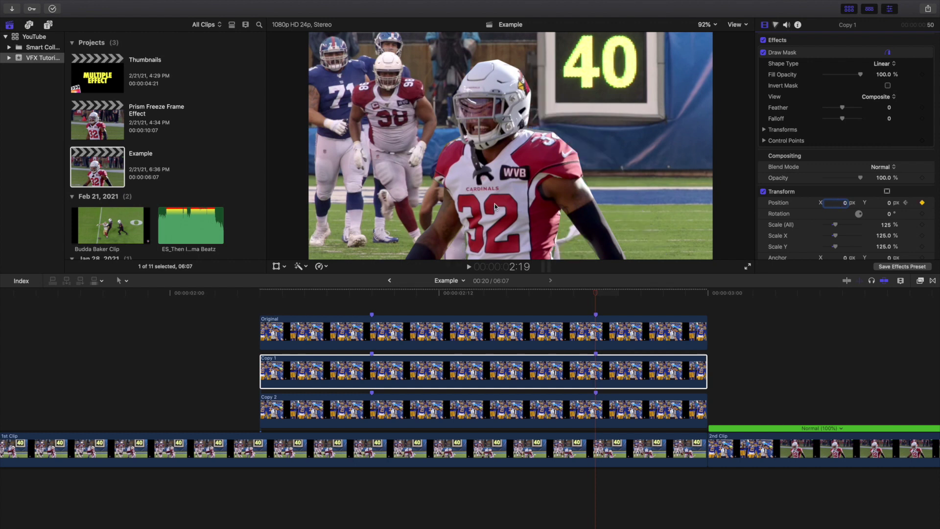
# Step: At the first marker, 2:09, set Copy 2's X position to 400 px and add a position keyframe
pyautogui.click(371, 299)
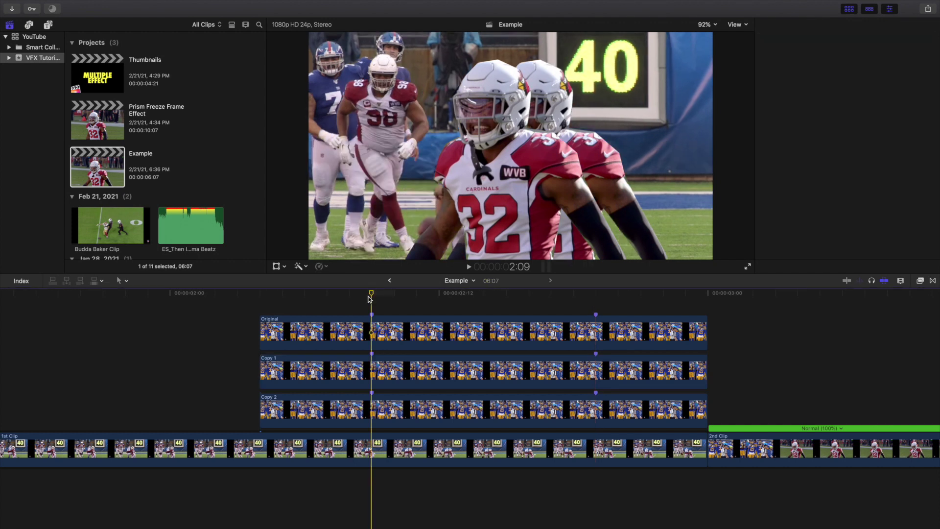
pyautogui.click(371, 413)
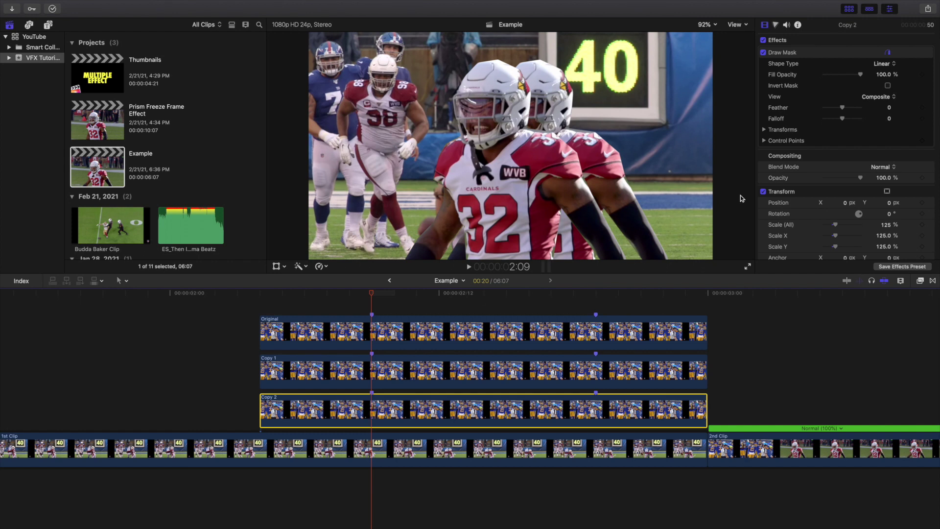
pyautogui.click(845, 205)
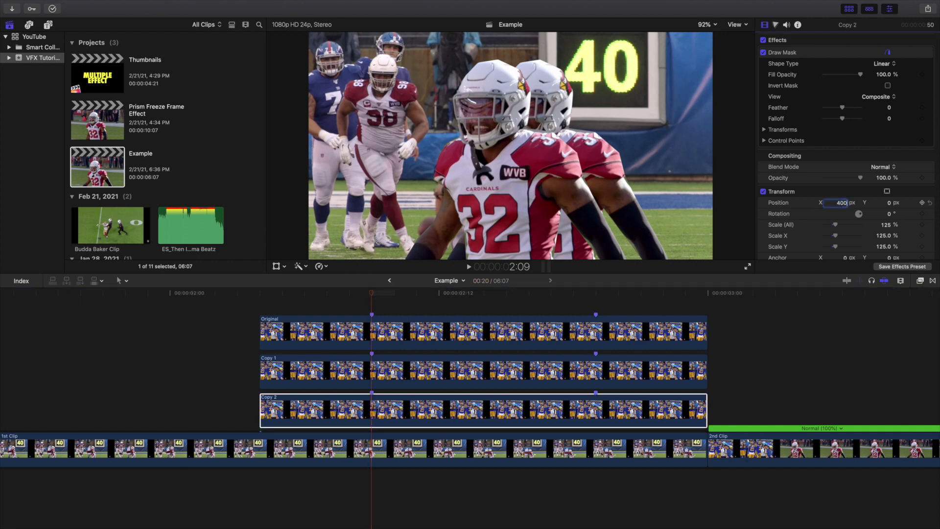
pyautogui.write('400')
pyautogui.press('Return')
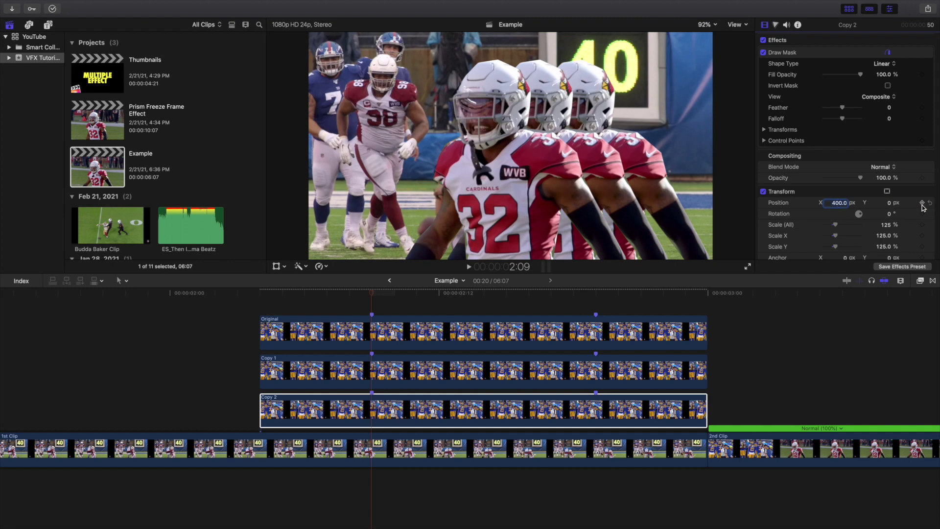
# Step: At the second marker, 2:19, keyframe Copy 2's X position at 0 px
pyautogui.click(596, 298)
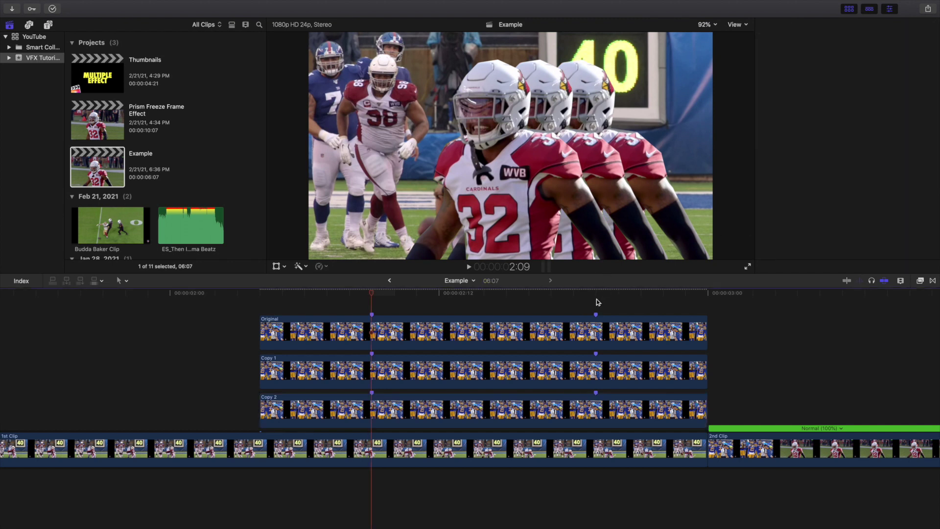
pyautogui.click(591, 408)
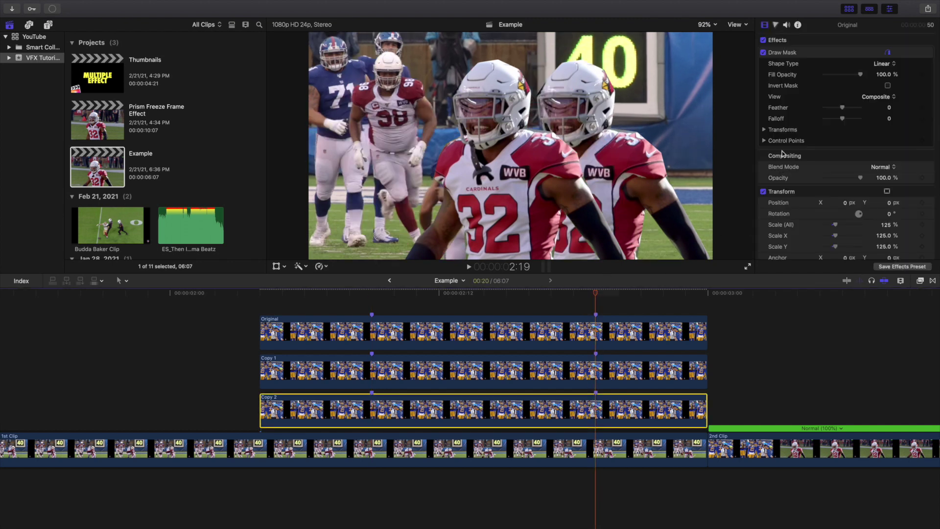
pyautogui.click(839, 202)
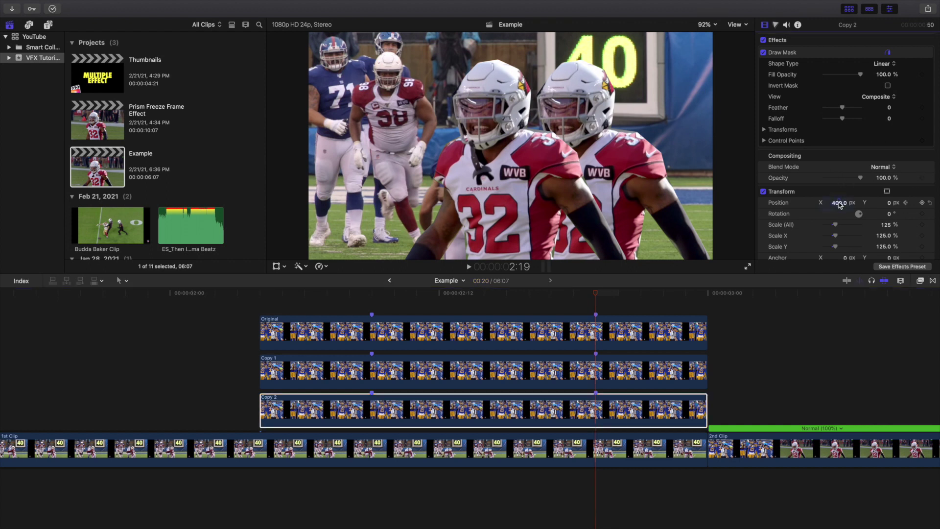
pyautogui.write('0')
pyautogui.press('Return')
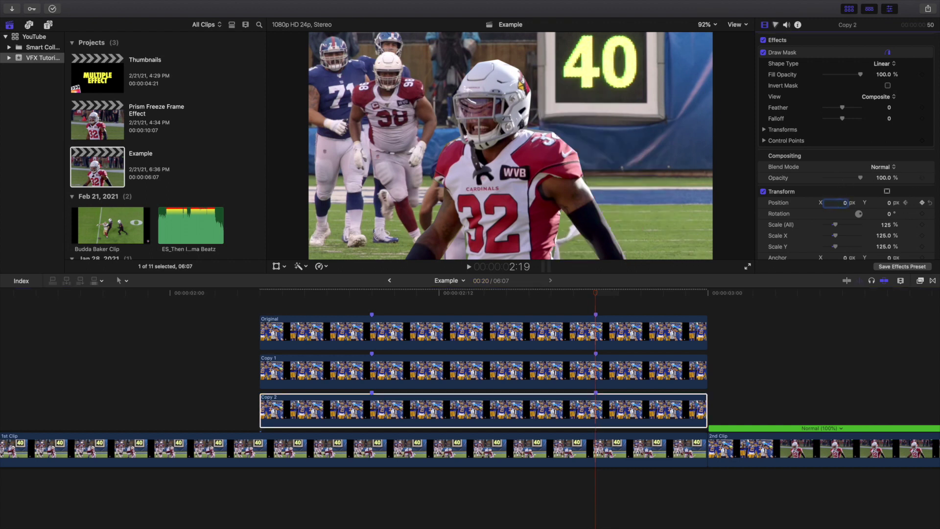
# Step: Play back the freeze-frame section from the start of the stacked layers to check the copies' movement
pyautogui.click(357, 301)
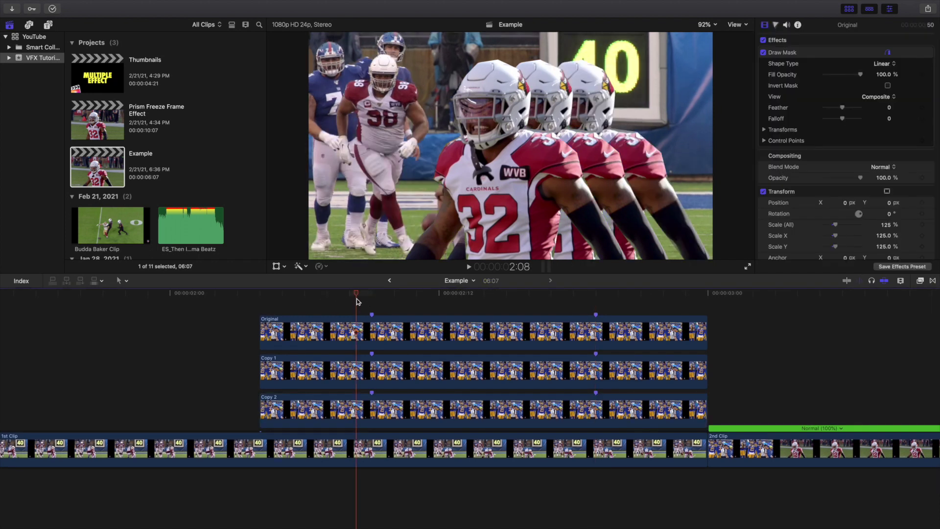
pyautogui.click(264, 306)
pyautogui.press('space')
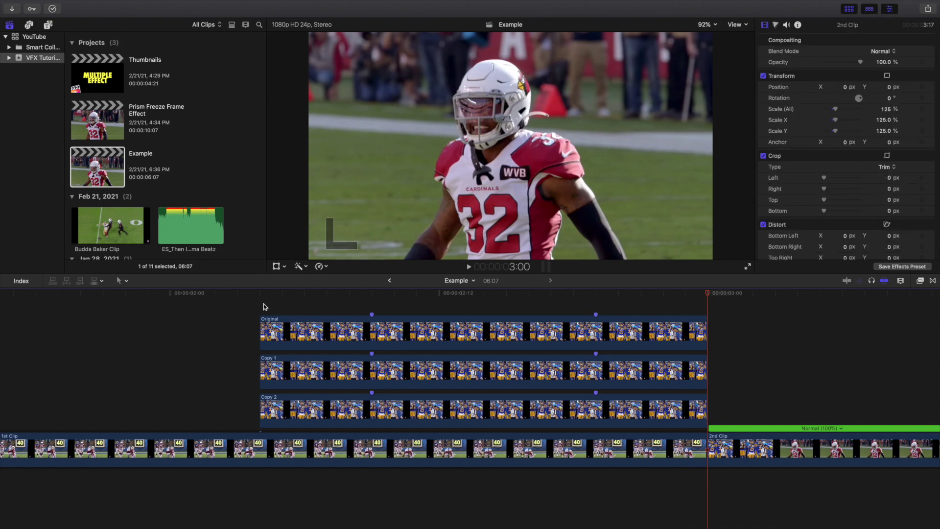
# Step: At the first marker, 2:09, add a Color Board correction to Copy 1
pyautogui.press('super+minus')
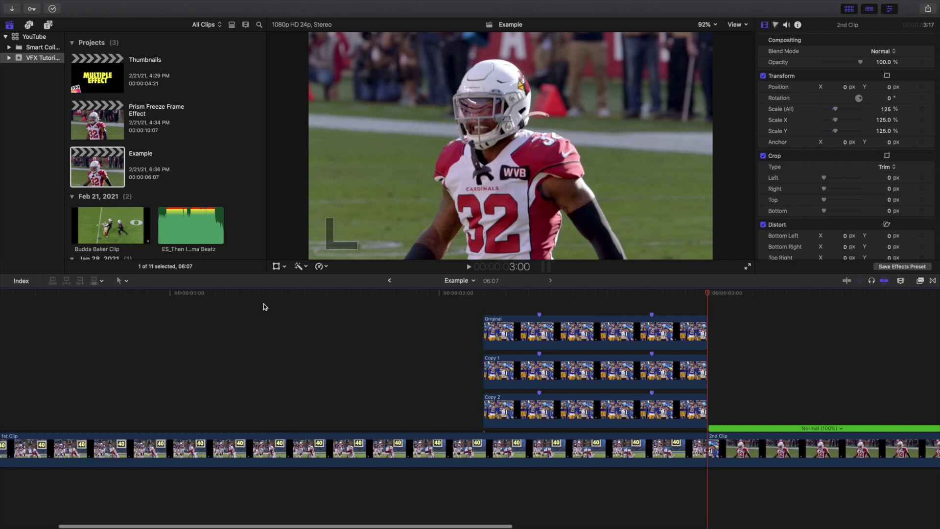
pyautogui.hscroll(5, 443, 328)
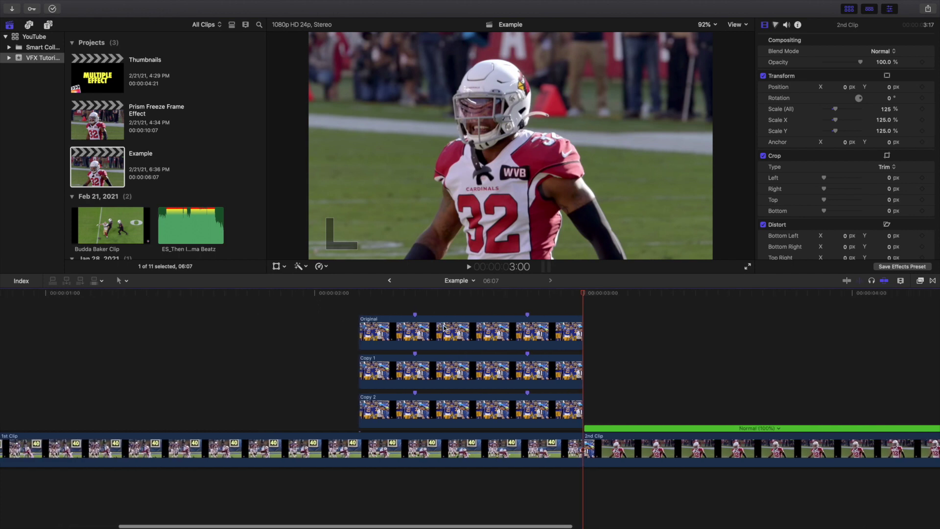
pyautogui.click(415, 314)
pyautogui.click(421, 370)
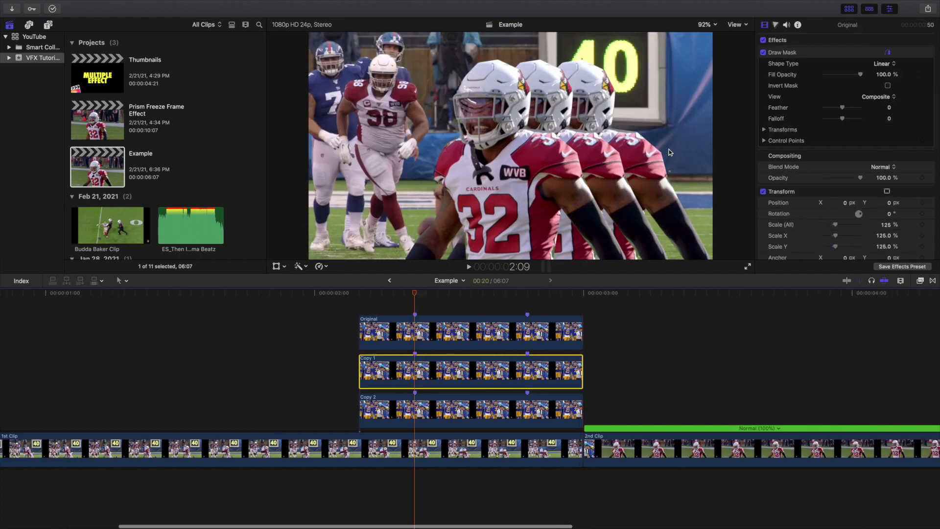
pyautogui.click(776, 25)
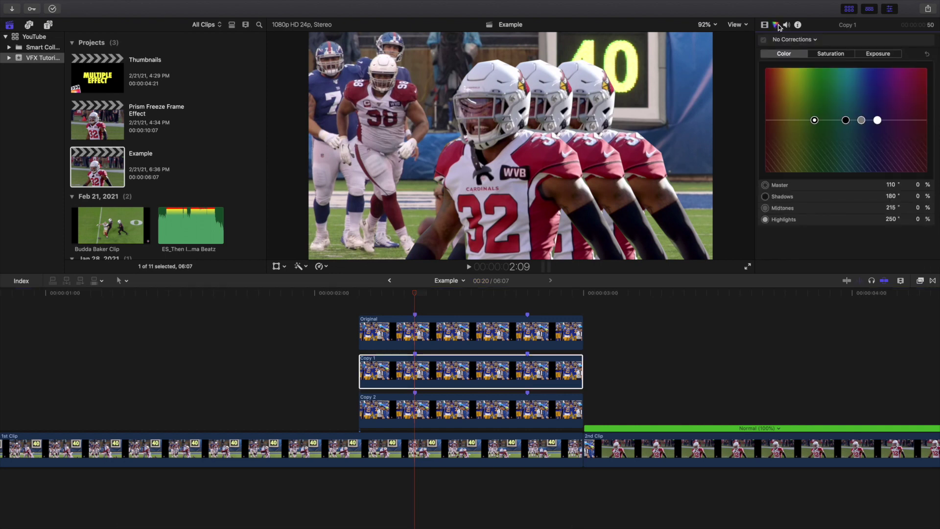
pyautogui.click(795, 41)
pyautogui.click(800, 58)
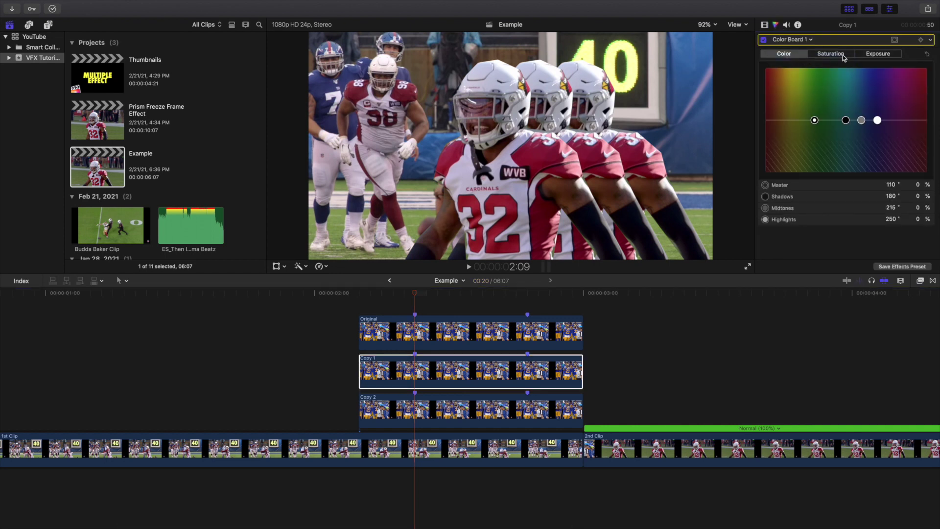
# Step: Raise Copy 1's master exposure and saturation to the maximum and tint its master color red at 353°, 88%
pyautogui.click(876, 54)
pyautogui.moveTo(771, 121); pyautogui.dragTo(774, 65)
pyautogui.click(828, 54)
pyautogui.moveTo(771, 120); pyautogui.dragTo(772, 65)
pyautogui.click(783, 55)
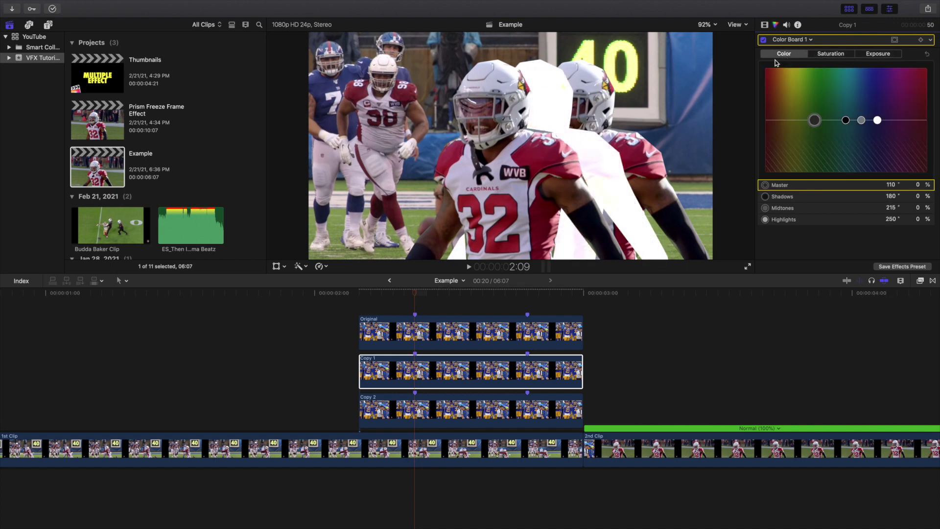
pyautogui.moveTo(814, 120); pyautogui.dragTo(925, 74)
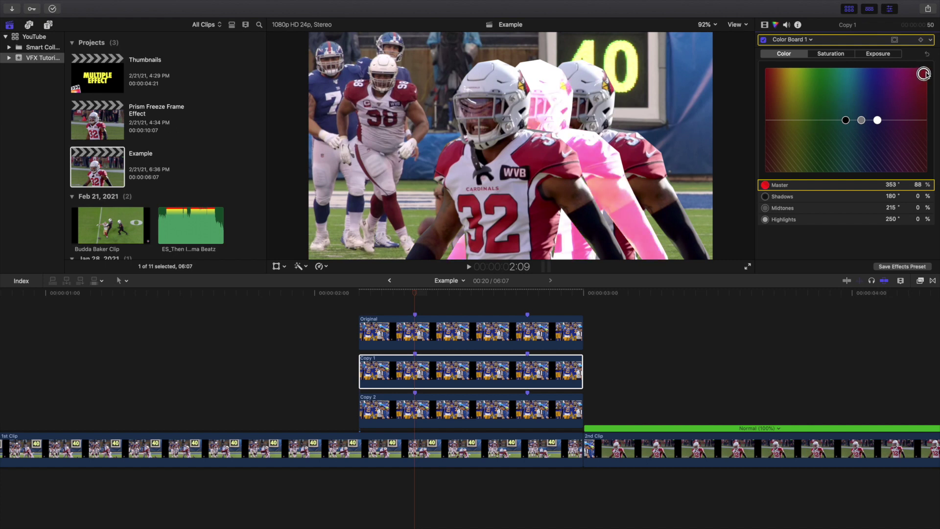
# Step: Apply the Focus and Prism blur effects to Copy 1
pyautogui.click(920, 281)
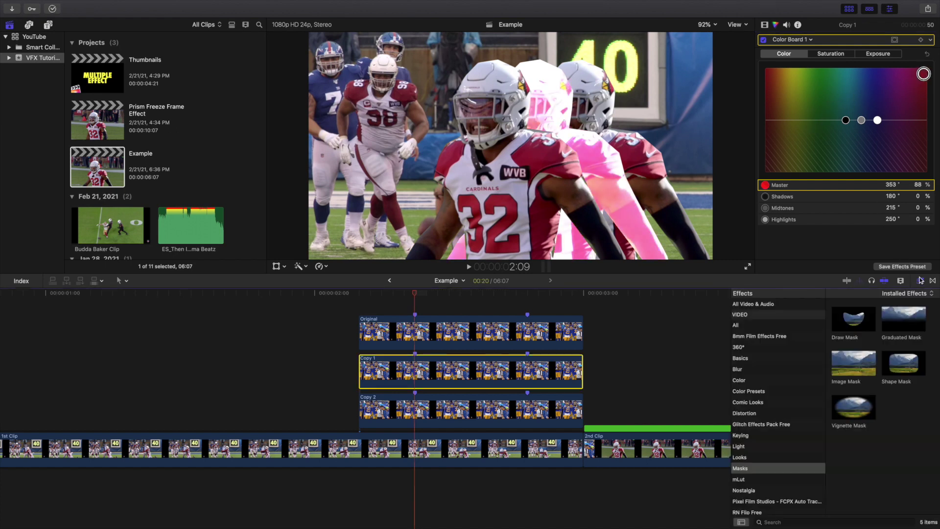
pyautogui.click(741, 370)
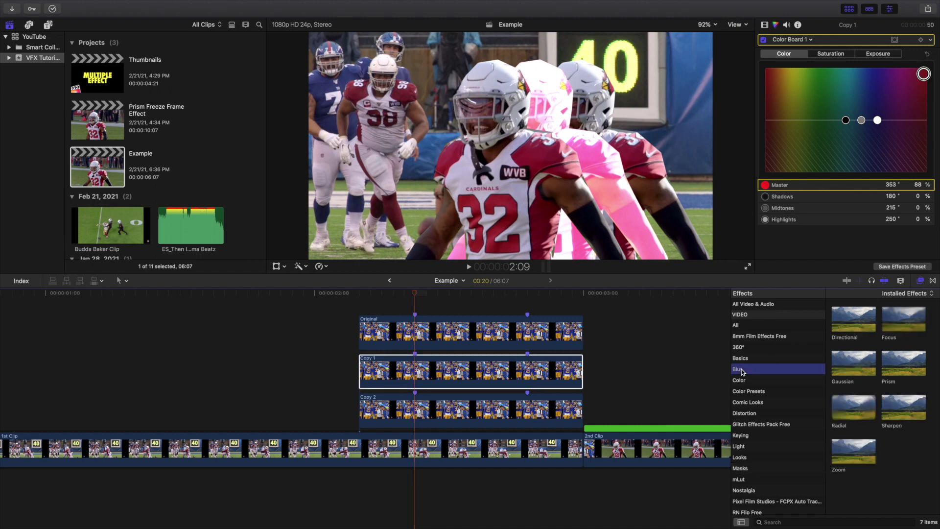
pyautogui.moveTo(903, 321); pyautogui.dragTo(524, 362)
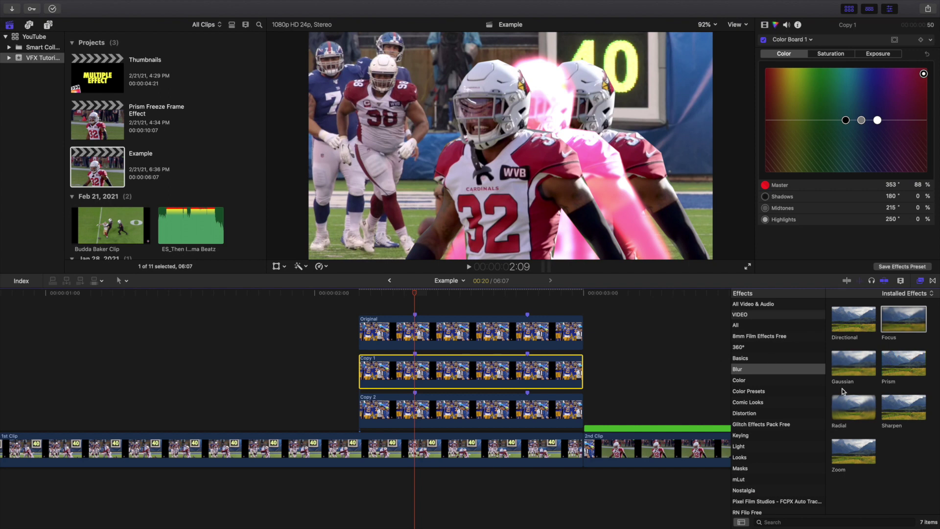
pyautogui.moveTo(893, 366); pyautogui.dragTo(535, 380)
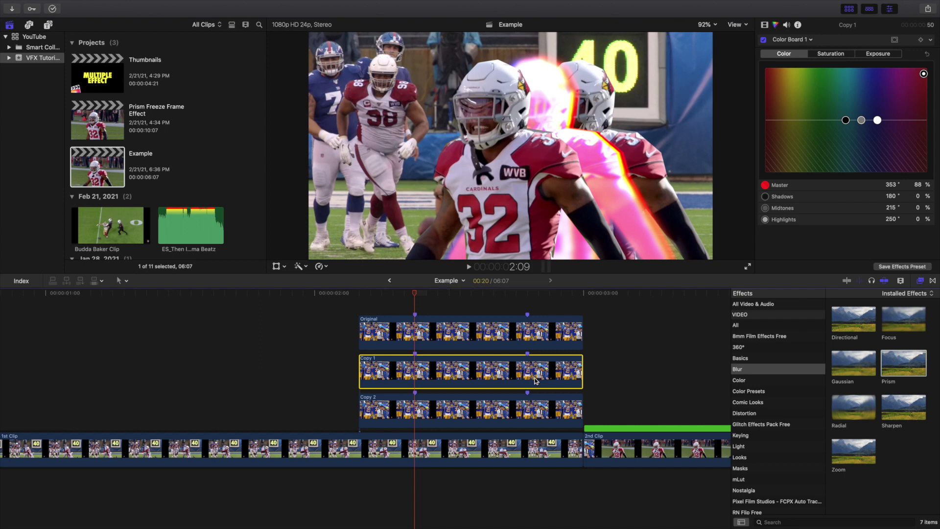
pyautogui.click(920, 281)
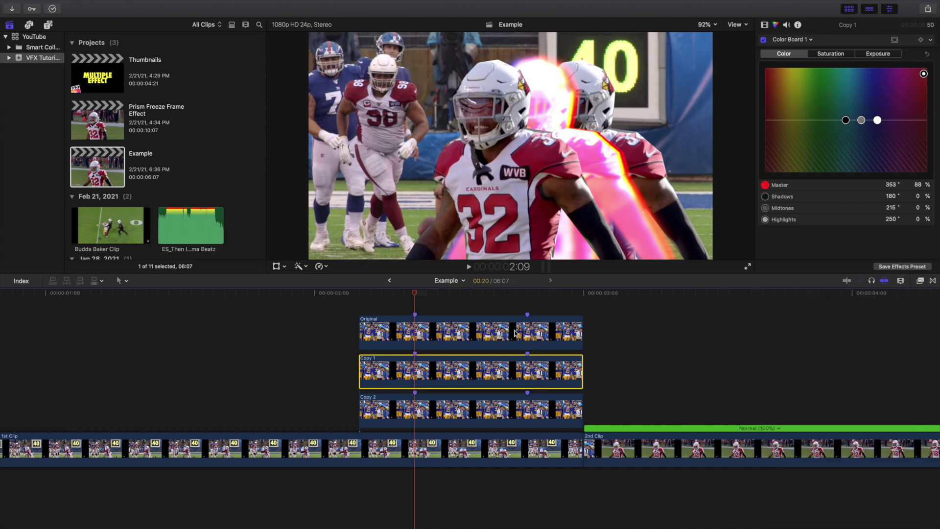
# Step: Set Copy 1's Prism effect to an amount of 77 and an angle of 180°
pyautogui.click(764, 25)
pyautogui.scroll(-1, 817, 129)
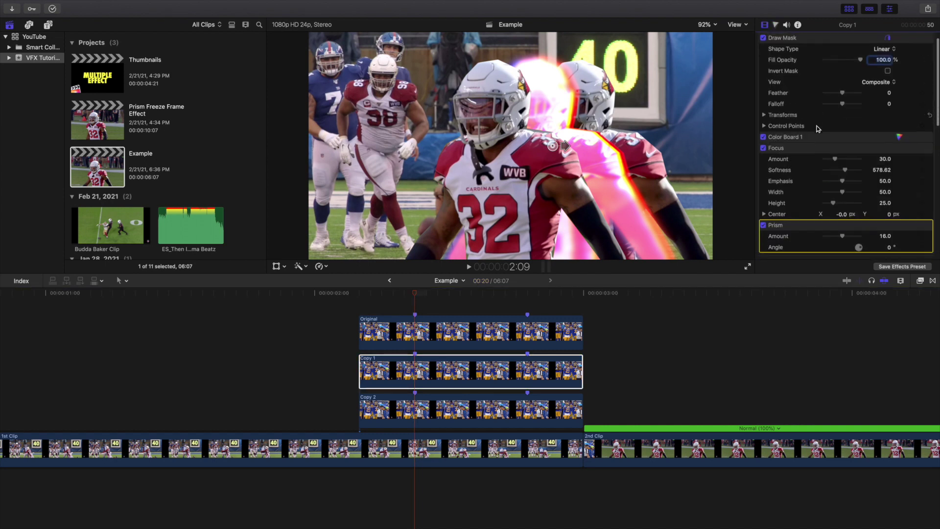
pyautogui.scroll(-2, 817, 129)
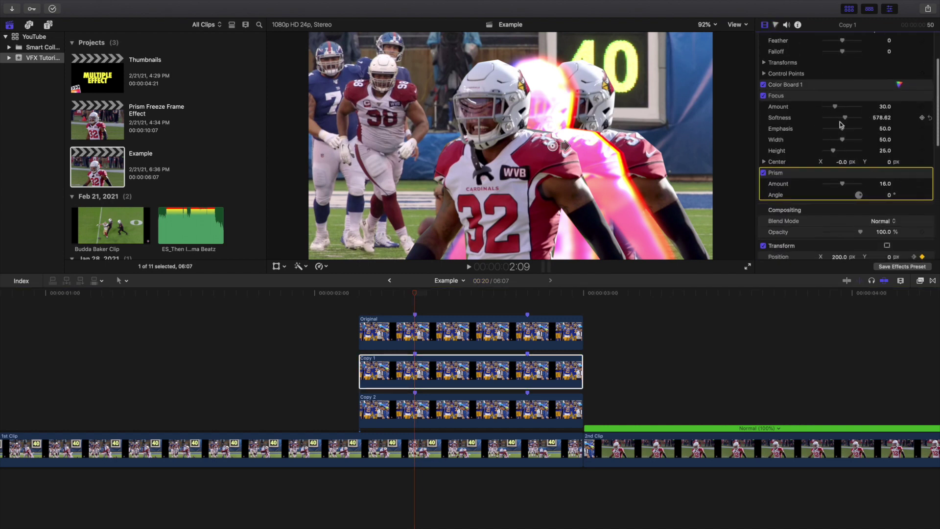
pyautogui.click(884, 184)
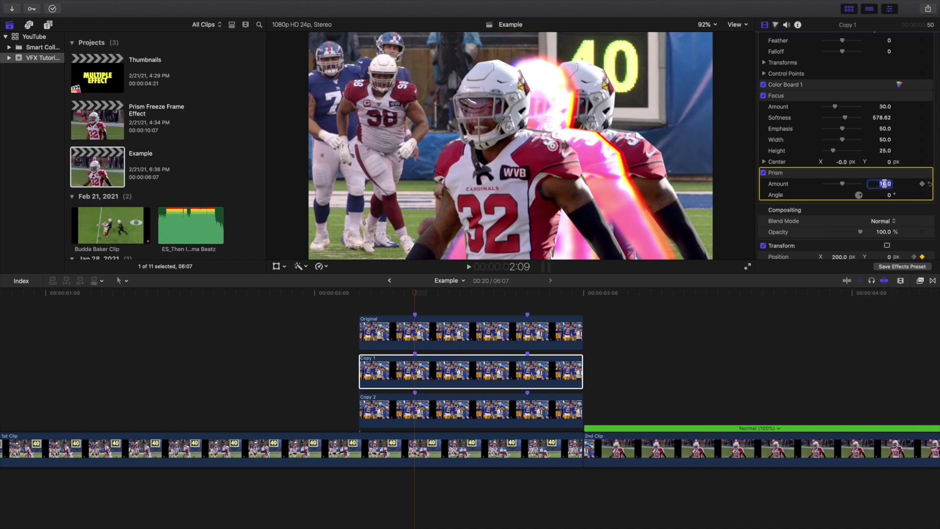
pyautogui.write('77')
pyautogui.press('Return')
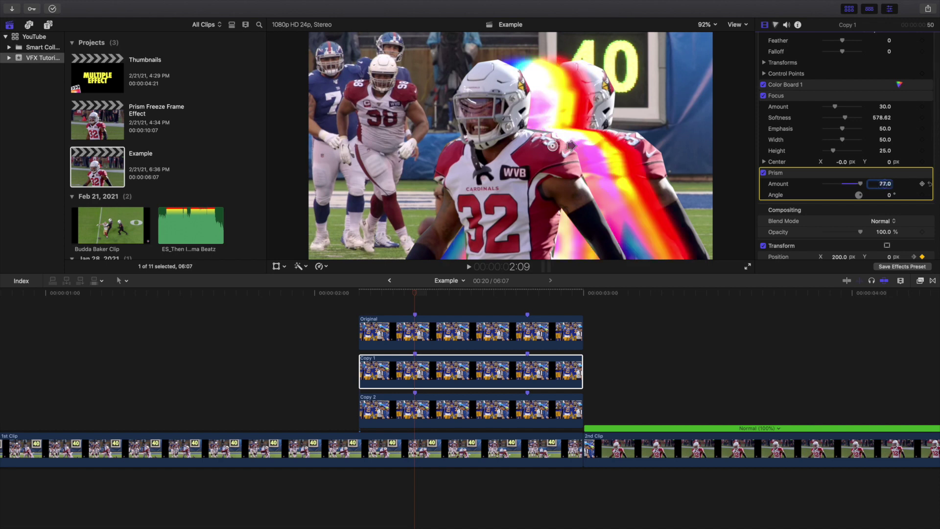
pyautogui.click(890, 194)
pyautogui.write('180')
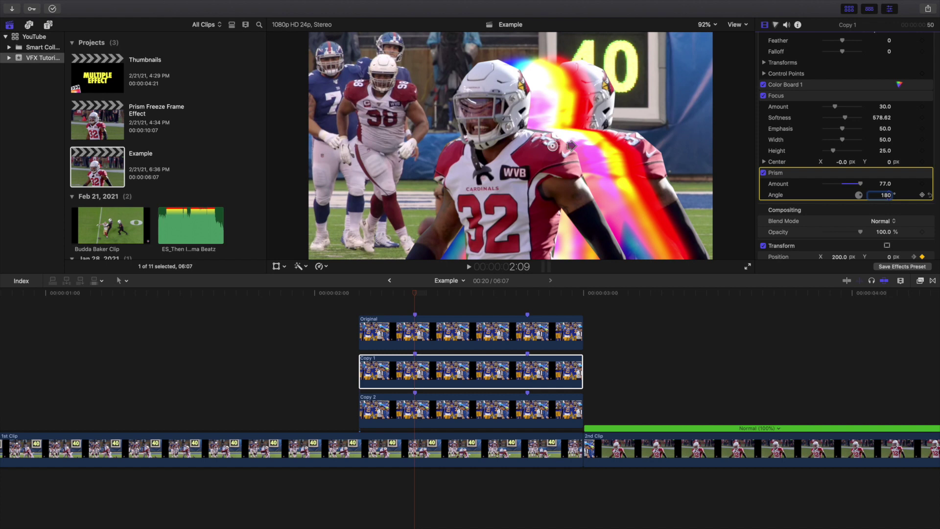
pyautogui.press('Return')
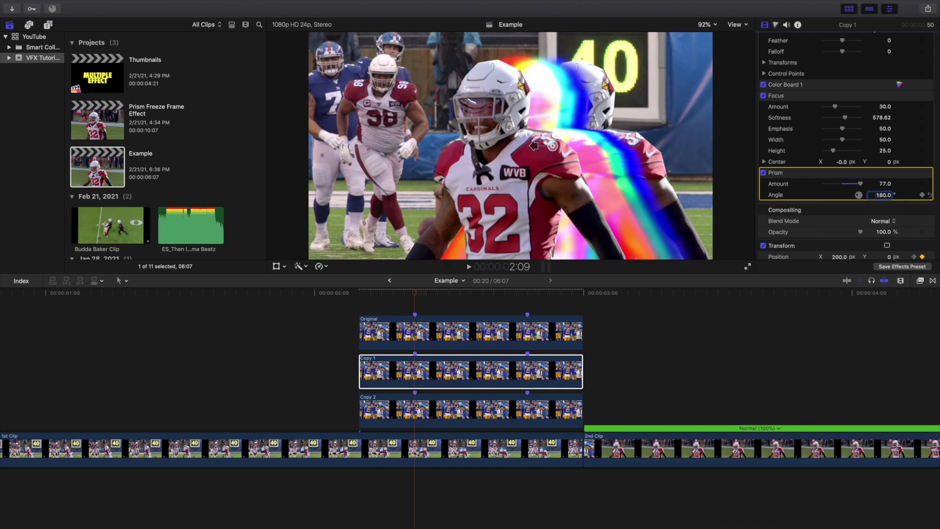
# Step: Copy Copy 1's attributes and paste only Color Board 1, Focus and Prism onto Copy 2, leaving out the Draw Mask
pyautogui.click(392, 364)
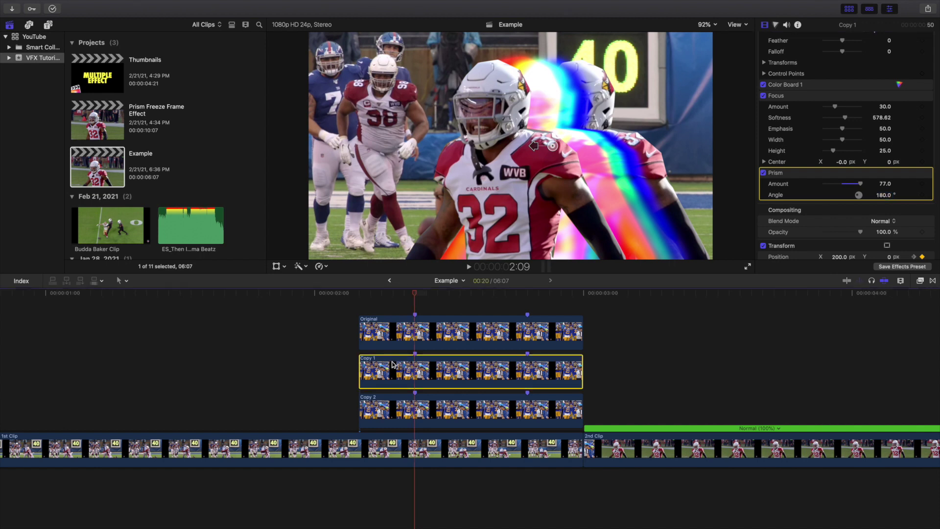
pyautogui.click(421, 412)
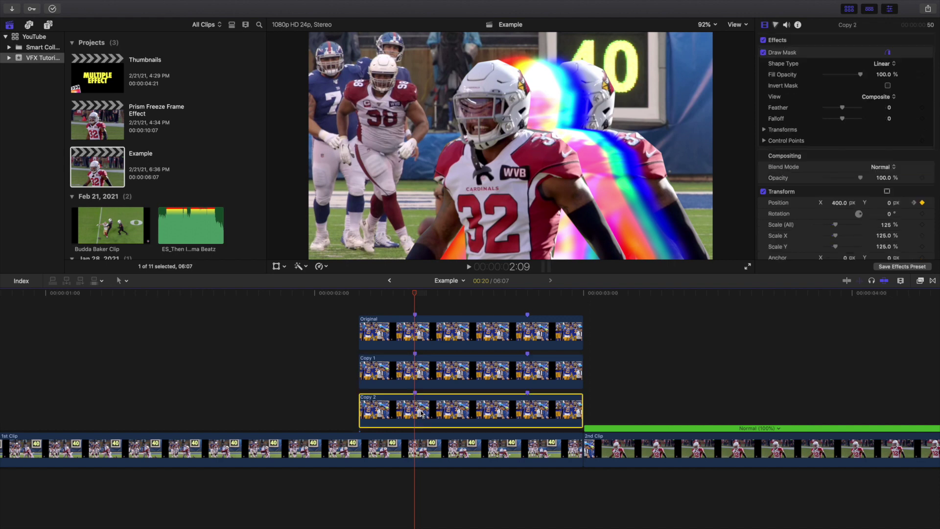
pyautogui.press('super+shift+v')
pyautogui.scroll(-3, 407, 204)
pyautogui.click(390, 205)
pyautogui.click(390, 184)
pyautogui.scroll(3, 433, 191)
pyautogui.click(390, 175)
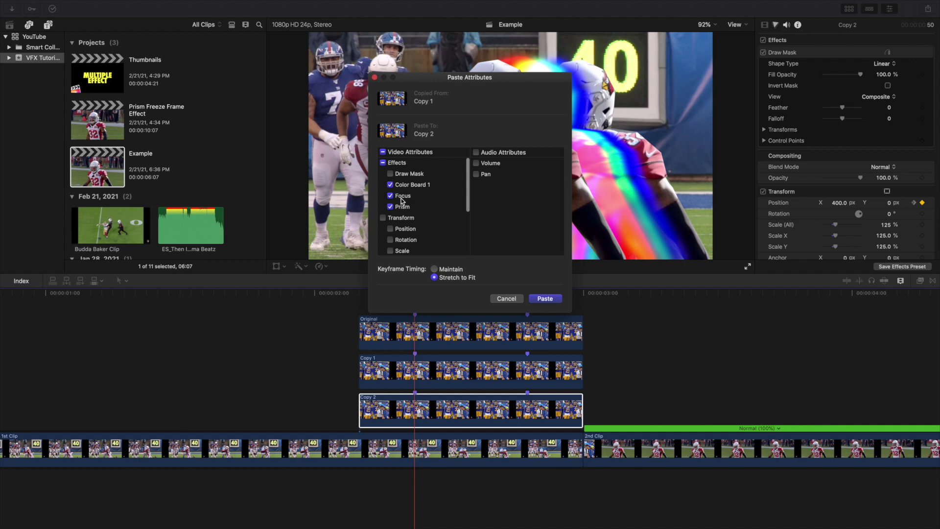
pyautogui.click(544, 298)
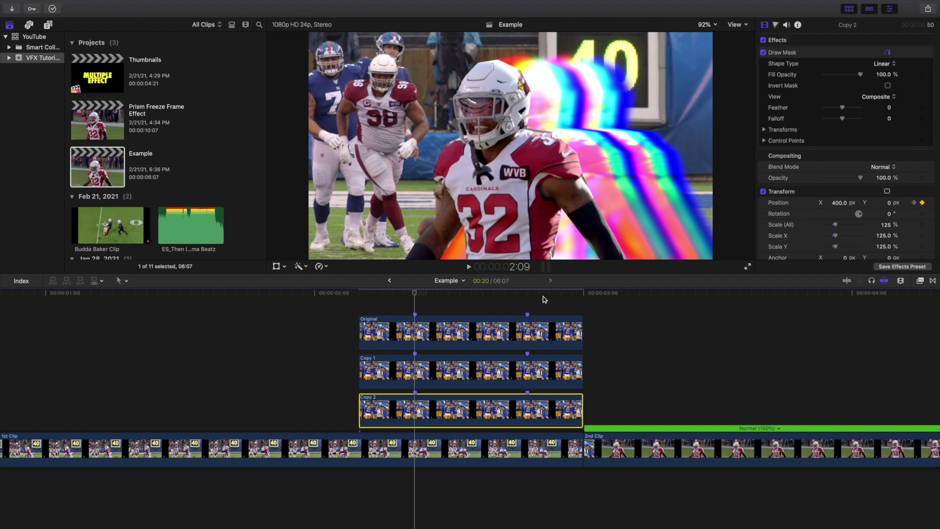
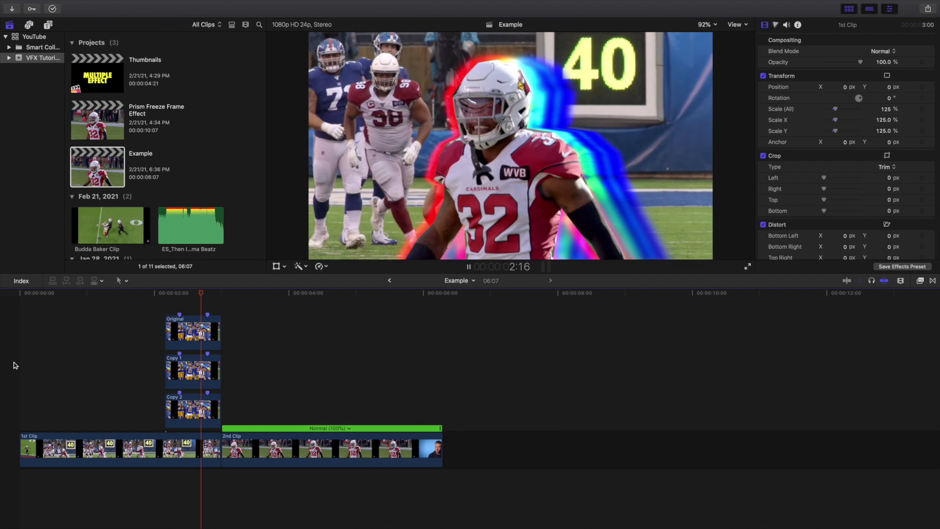
# Step: Play the Example project's freeze-frame section from the start of the Original clip to the 2nd Clip to review the prism effect
pyautogui.click(168, 316)
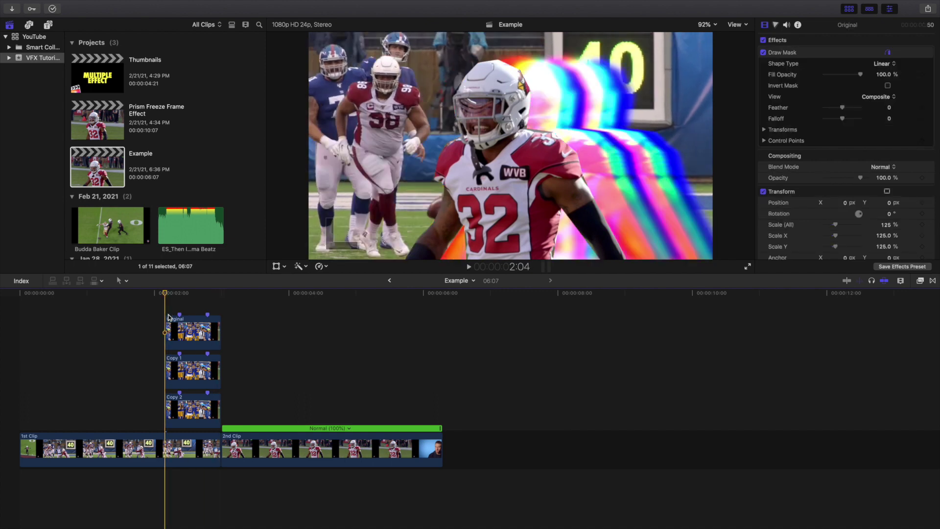
pyautogui.press('super+equal')
pyautogui.press('super+equal')
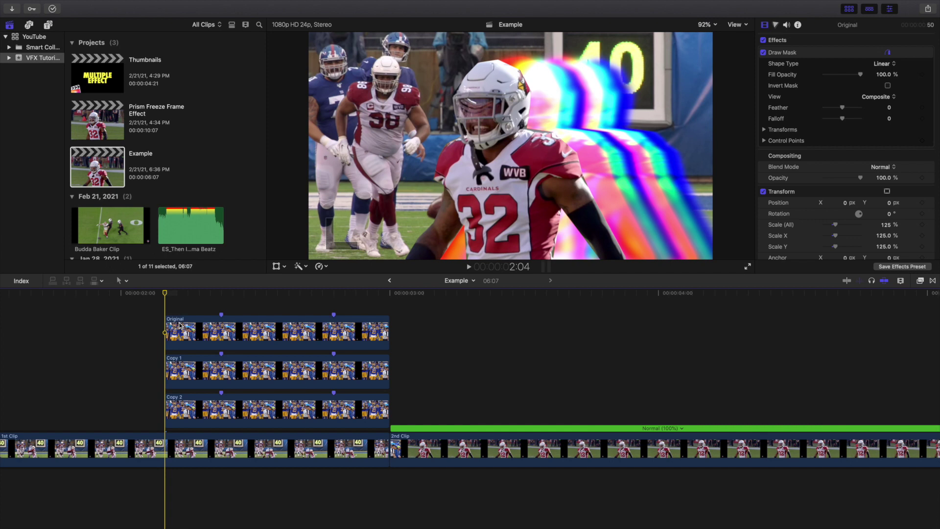
pyautogui.press('space')
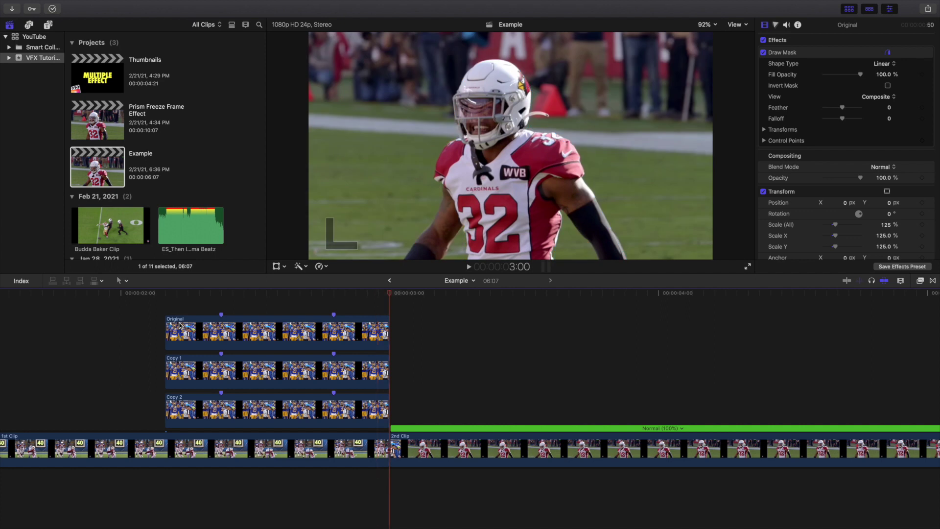
pyautogui.press('super+minus')
pyautogui.press('super+minus')
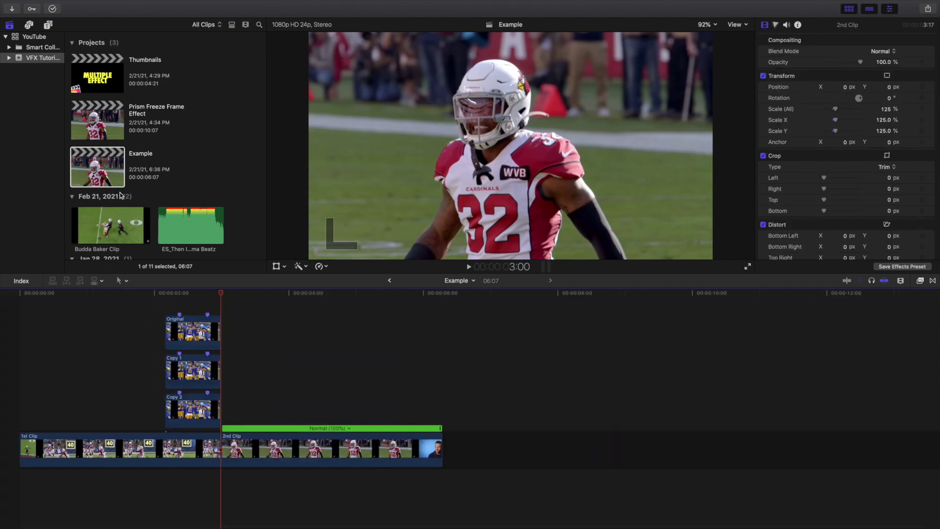
# Step: Compare the timelines of the Prism Freeze Frame Effect and Example projects, finishing with the Prism Freeze Frame Effect project open
pyautogui.doubleClick(105, 121)
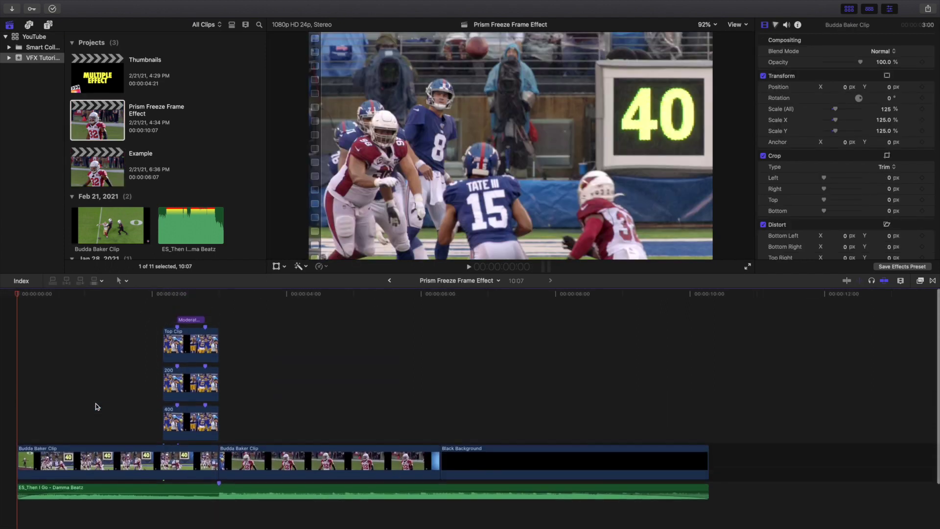
pyautogui.doubleClick(96, 173)
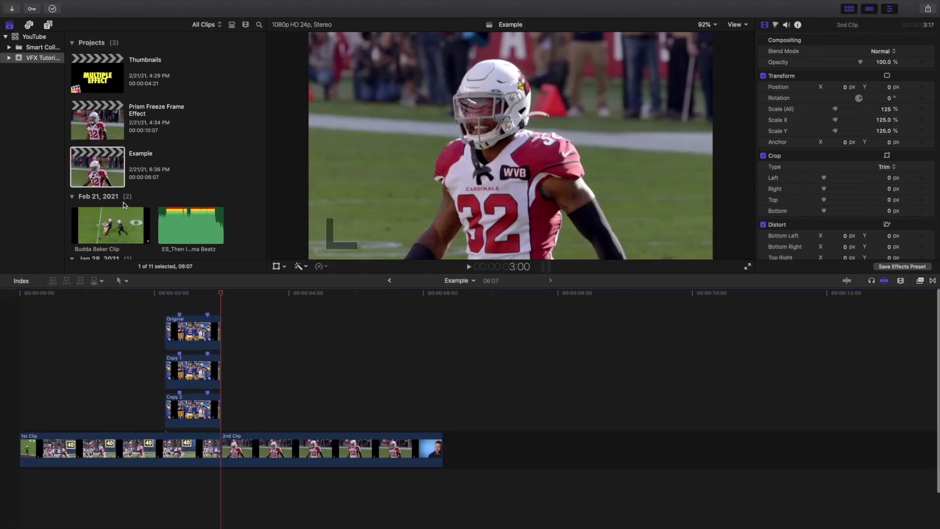
pyautogui.doubleClick(107, 134)
pyautogui.scroll(4, 33, 385)
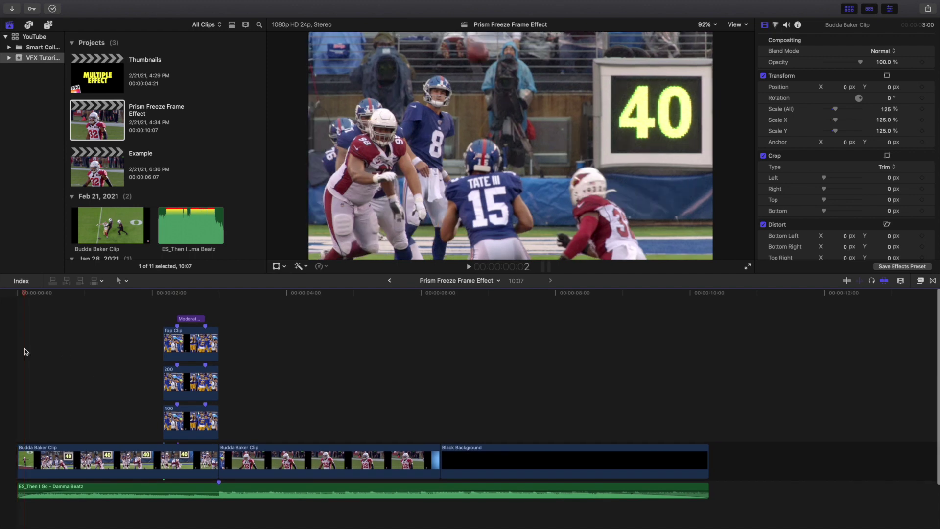
# Step: Play the Prism Freeze Frame Effect project several times from its beginning through the transition to examine the finished effect with music
pyautogui.press('space')
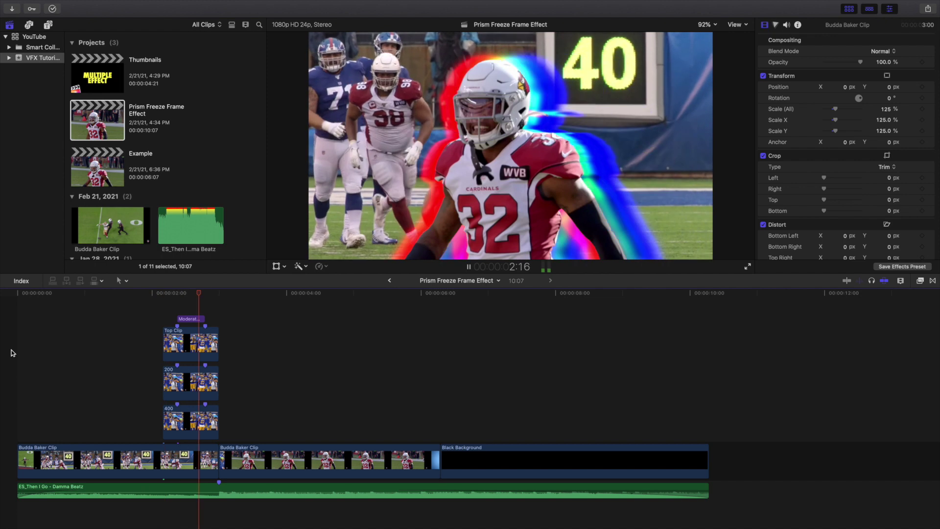
pyautogui.press('space')
pyautogui.press('Home')
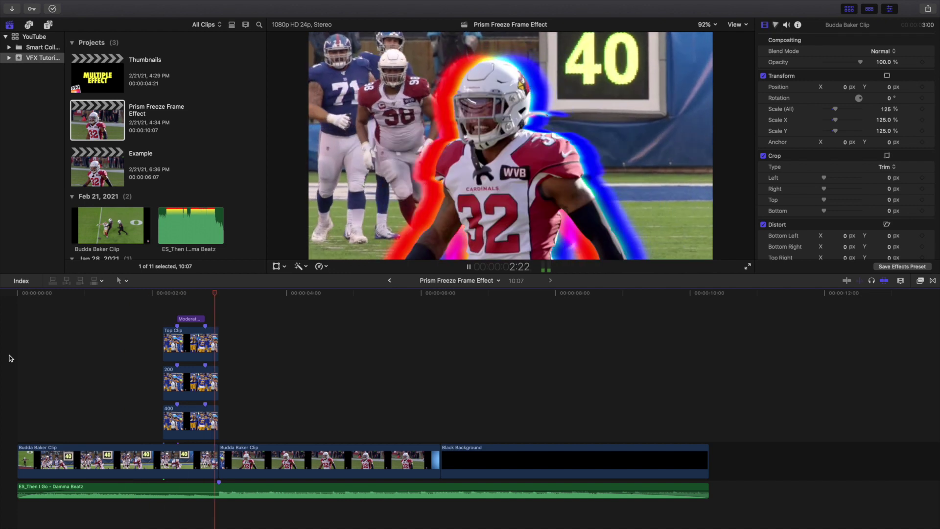
pyautogui.press('space')
pyautogui.press('Home')
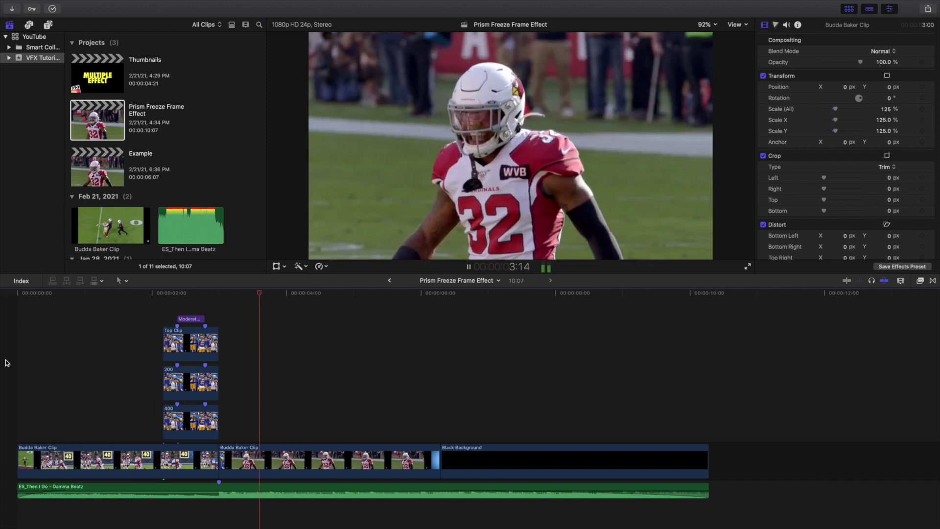
pyautogui.press('space')
pyautogui.press('Home')
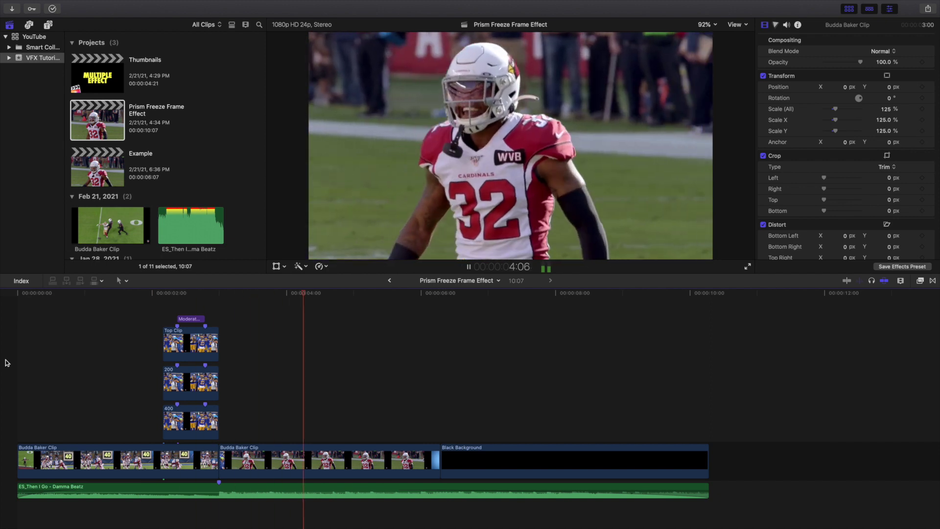
pyautogui.press('space')
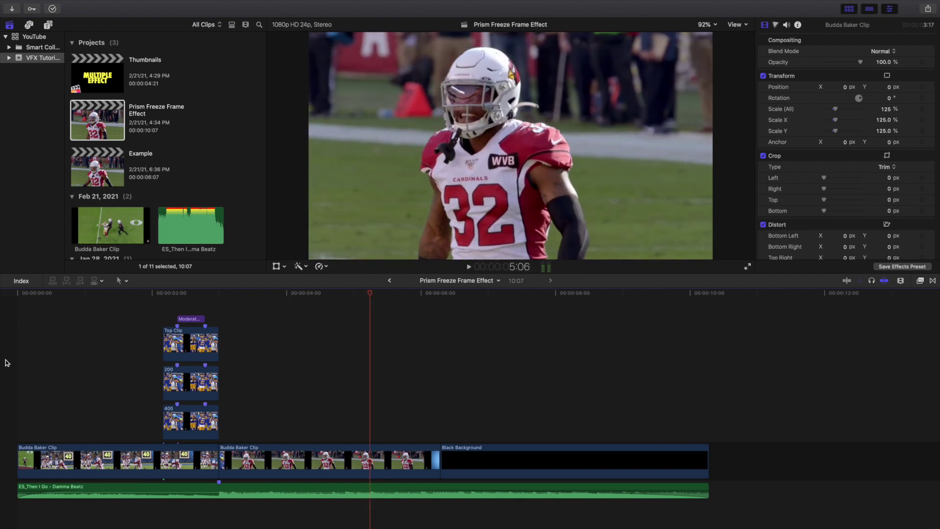
pyautogui.press('Home')
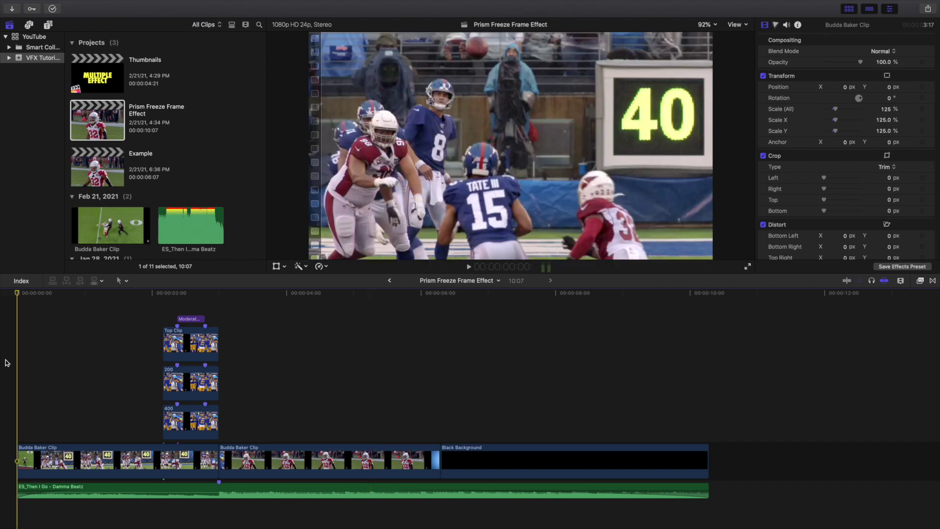
pyautogui.press('space')
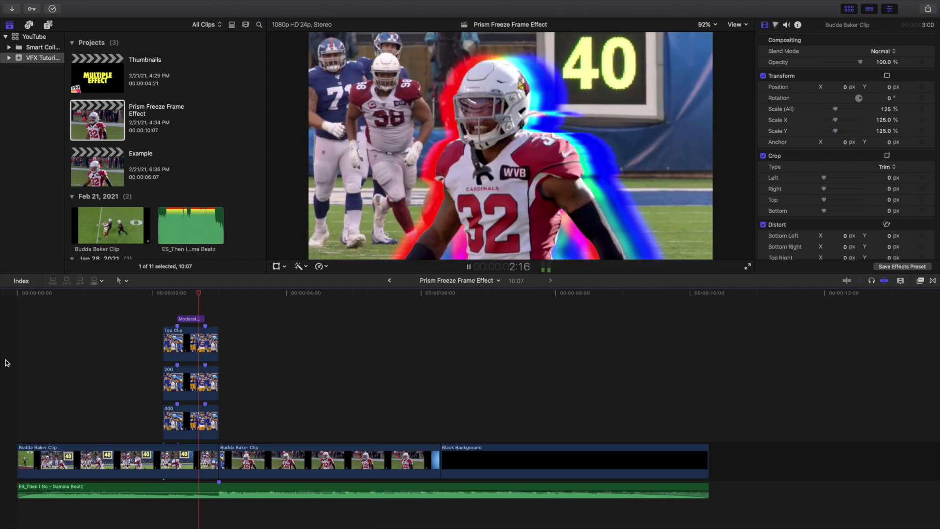
pyautogui.press('space')
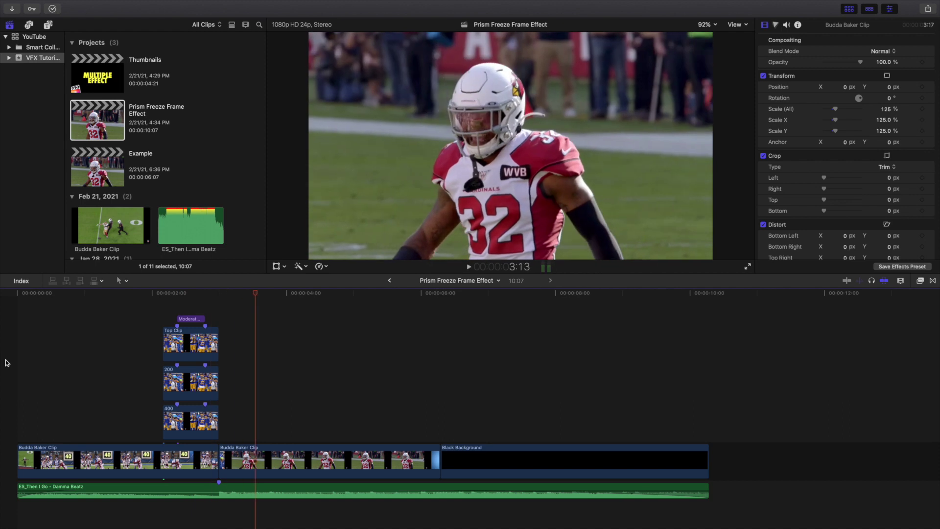